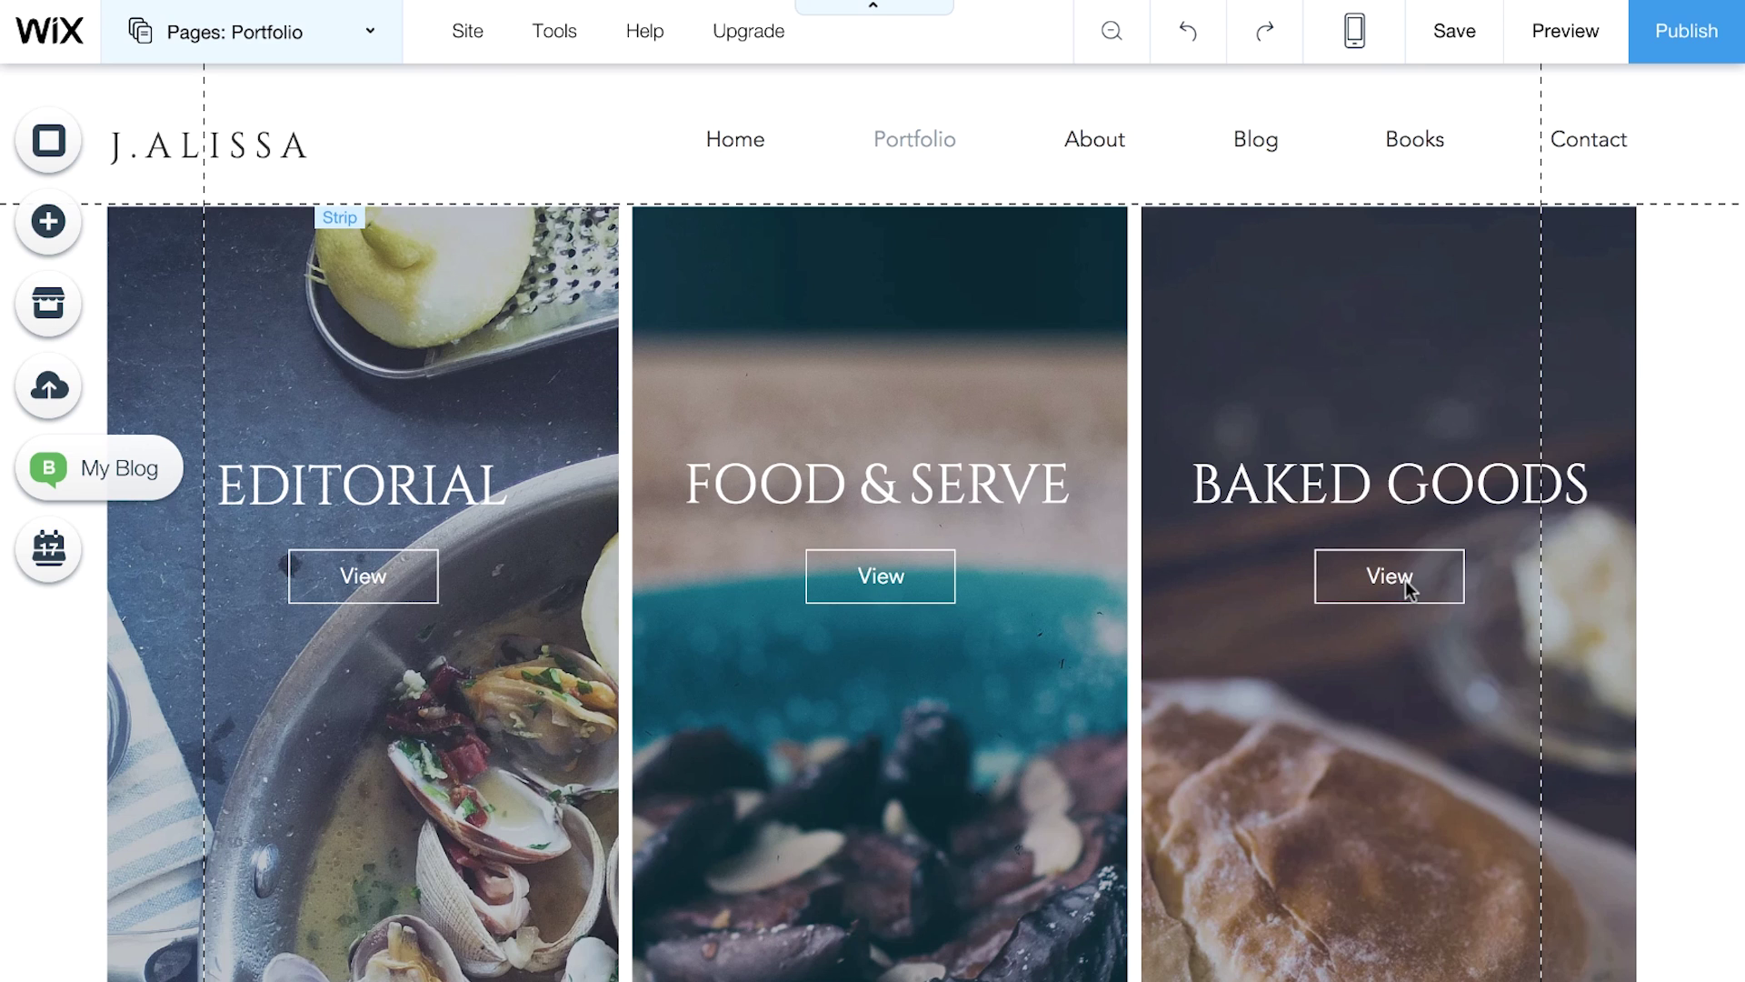
- Browse the Add panel's button styles, from themed and text buttons down to Icon Buttons
left_click(50, 224)
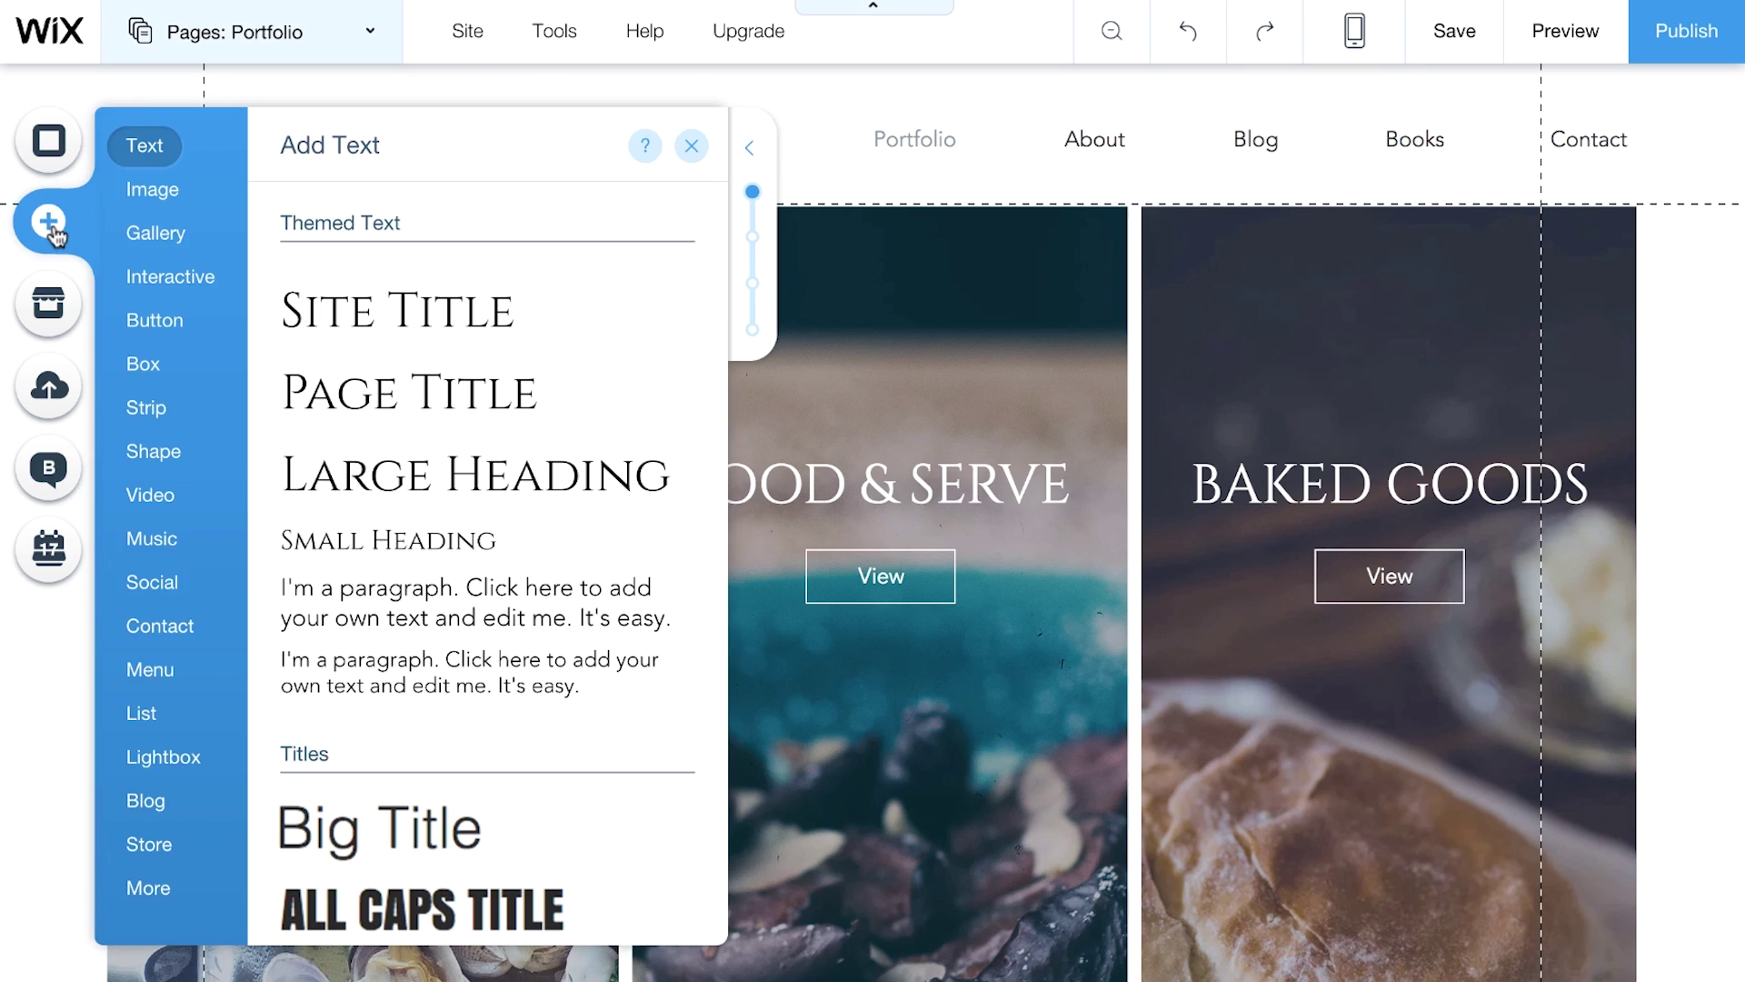
mouse_move(145, 333)
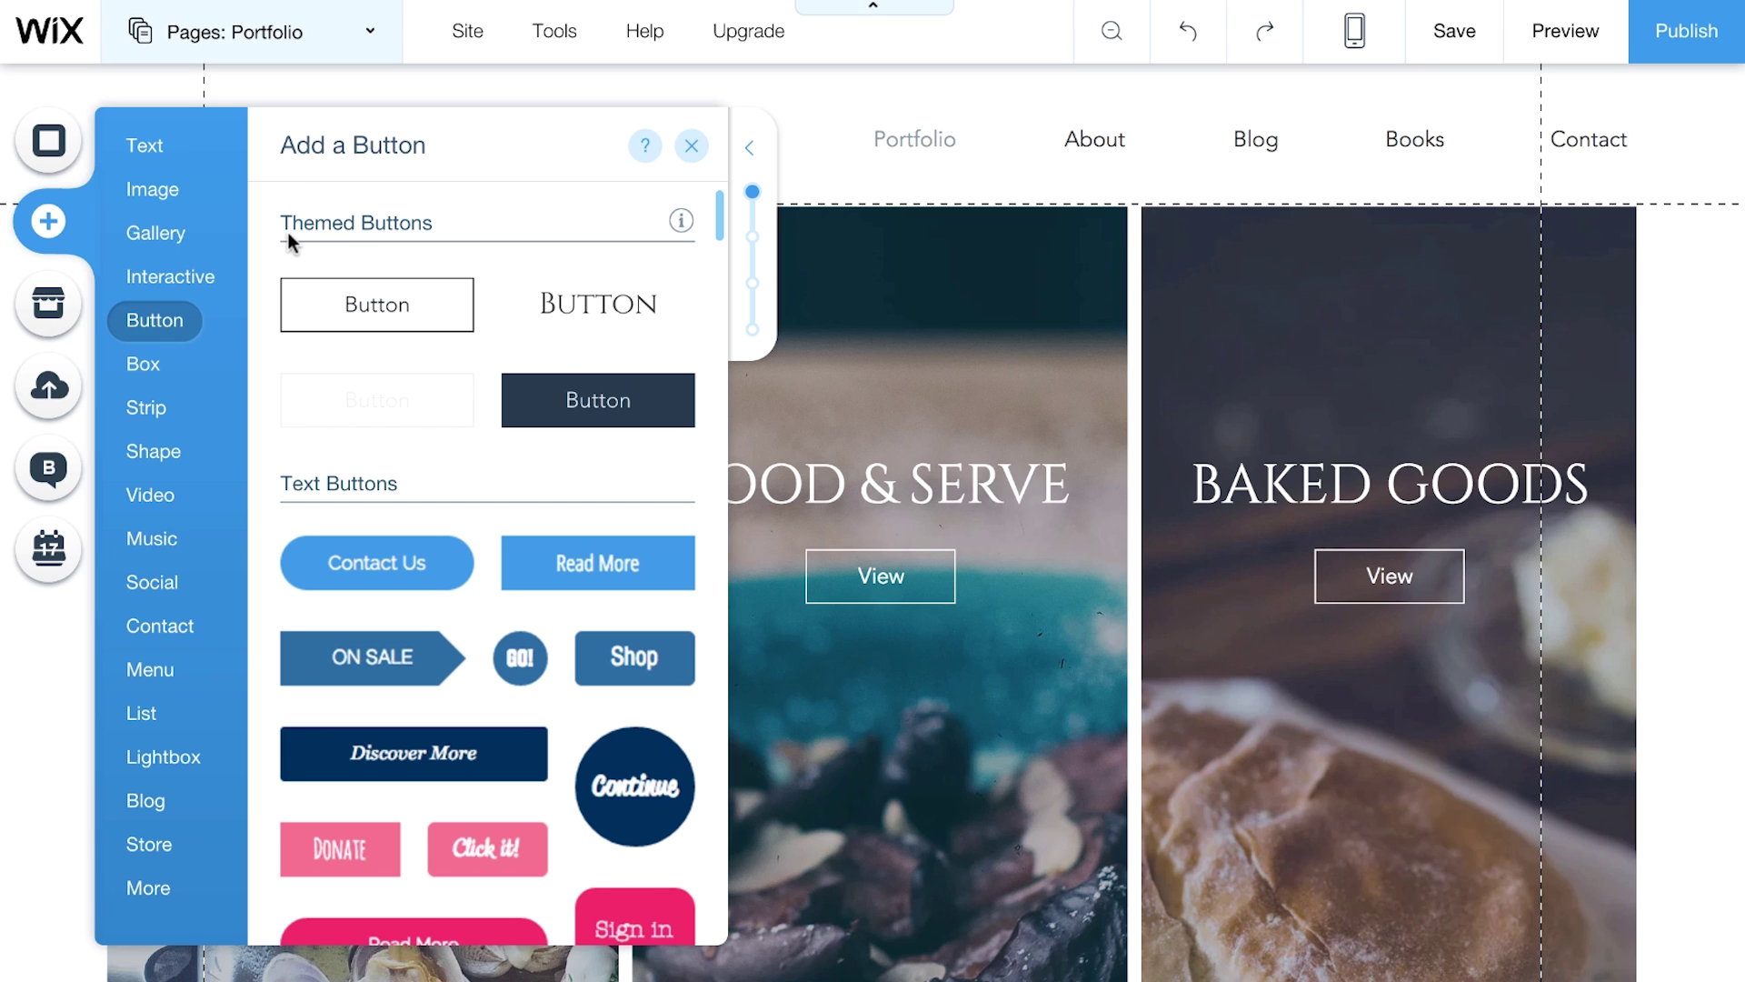
scroll(267, 467, "down", 7)
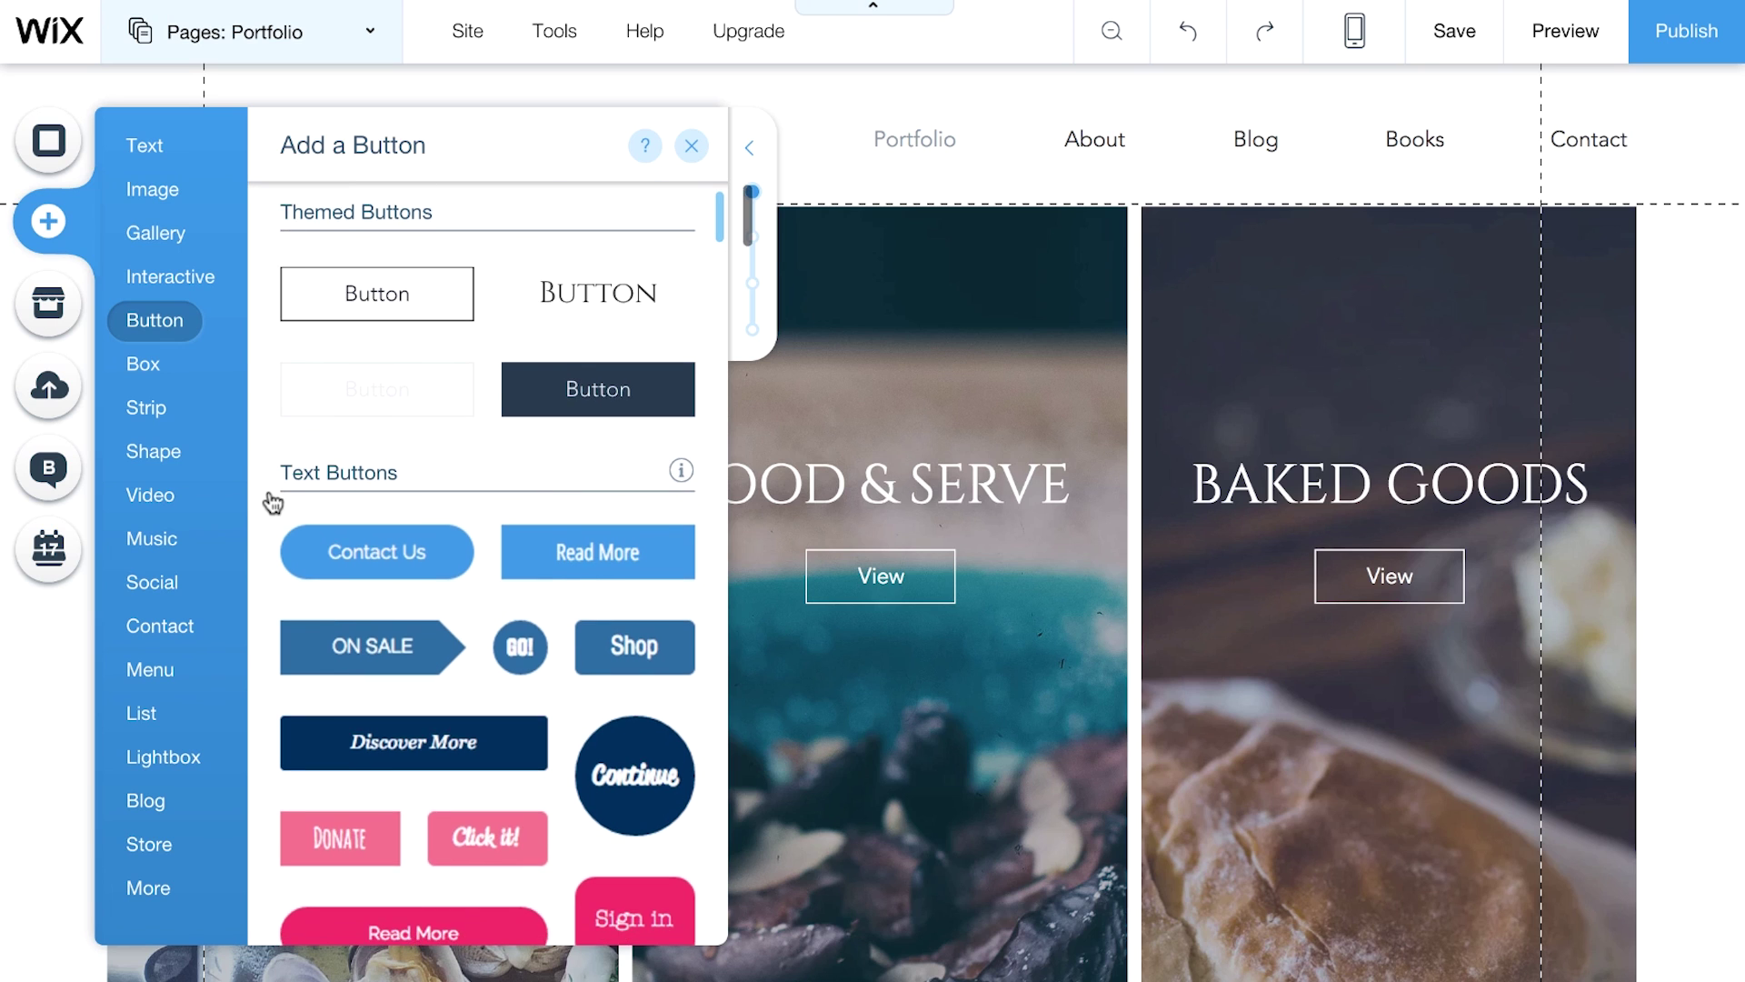
scroll(272, 503, "down", 5)
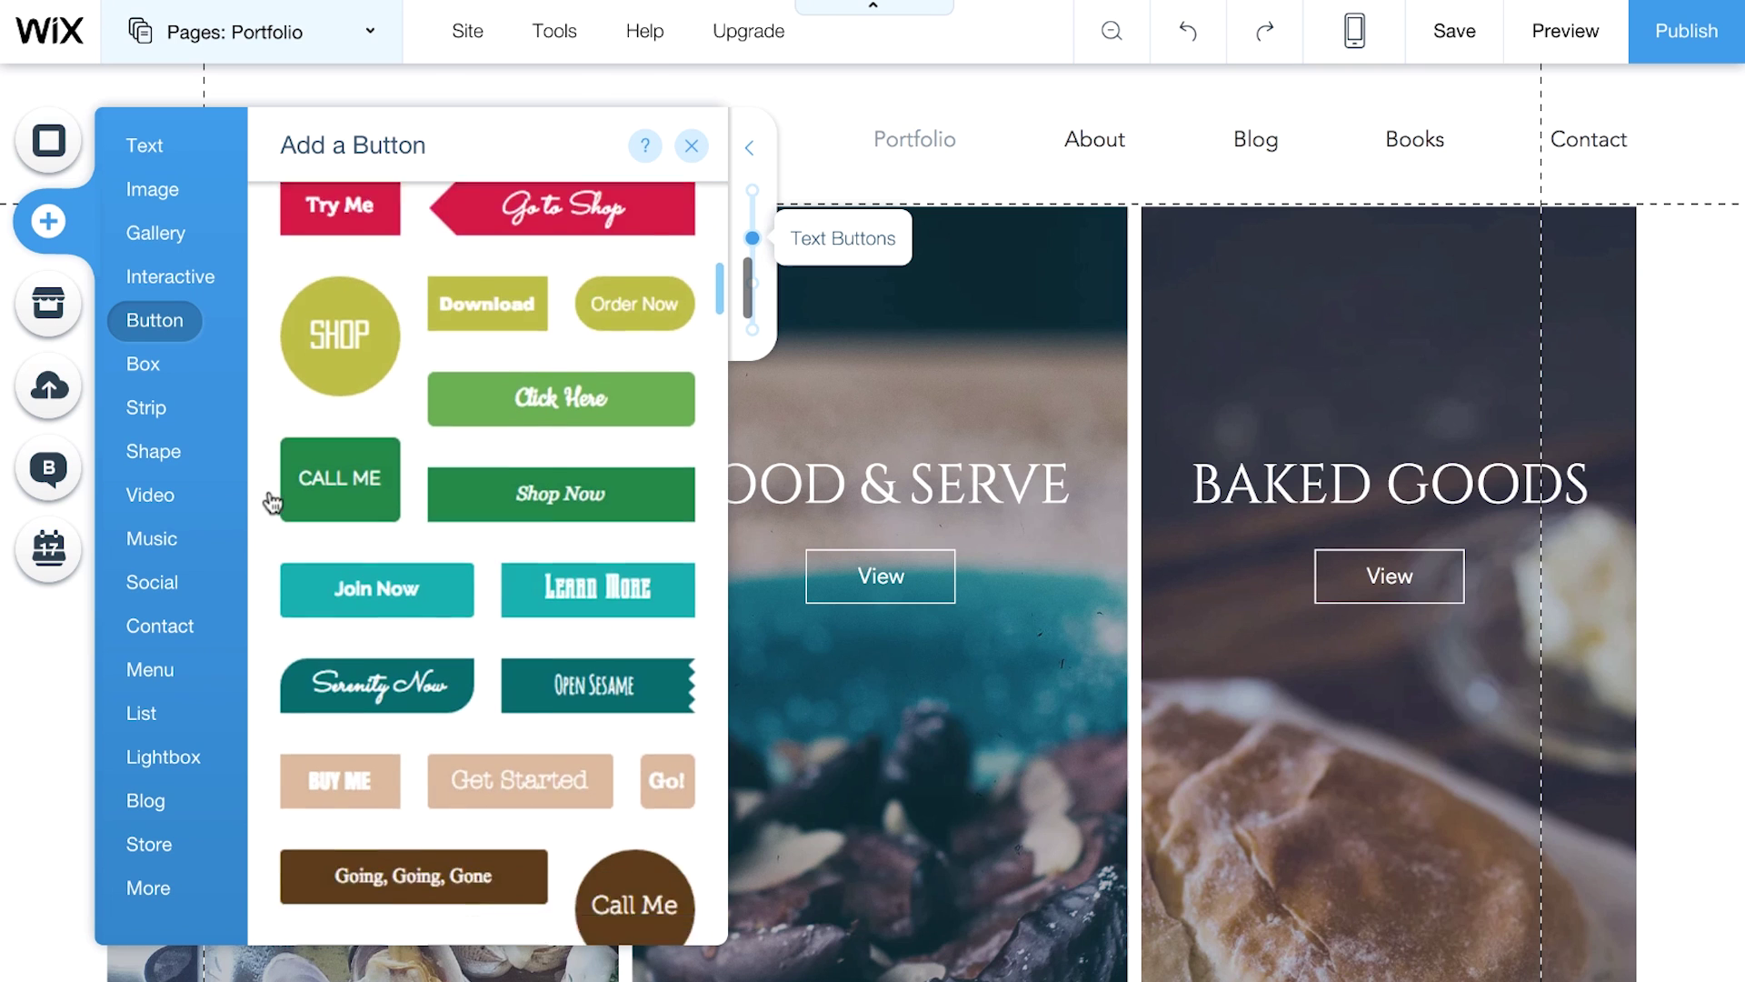
scroll(272, 503, "down", 7)
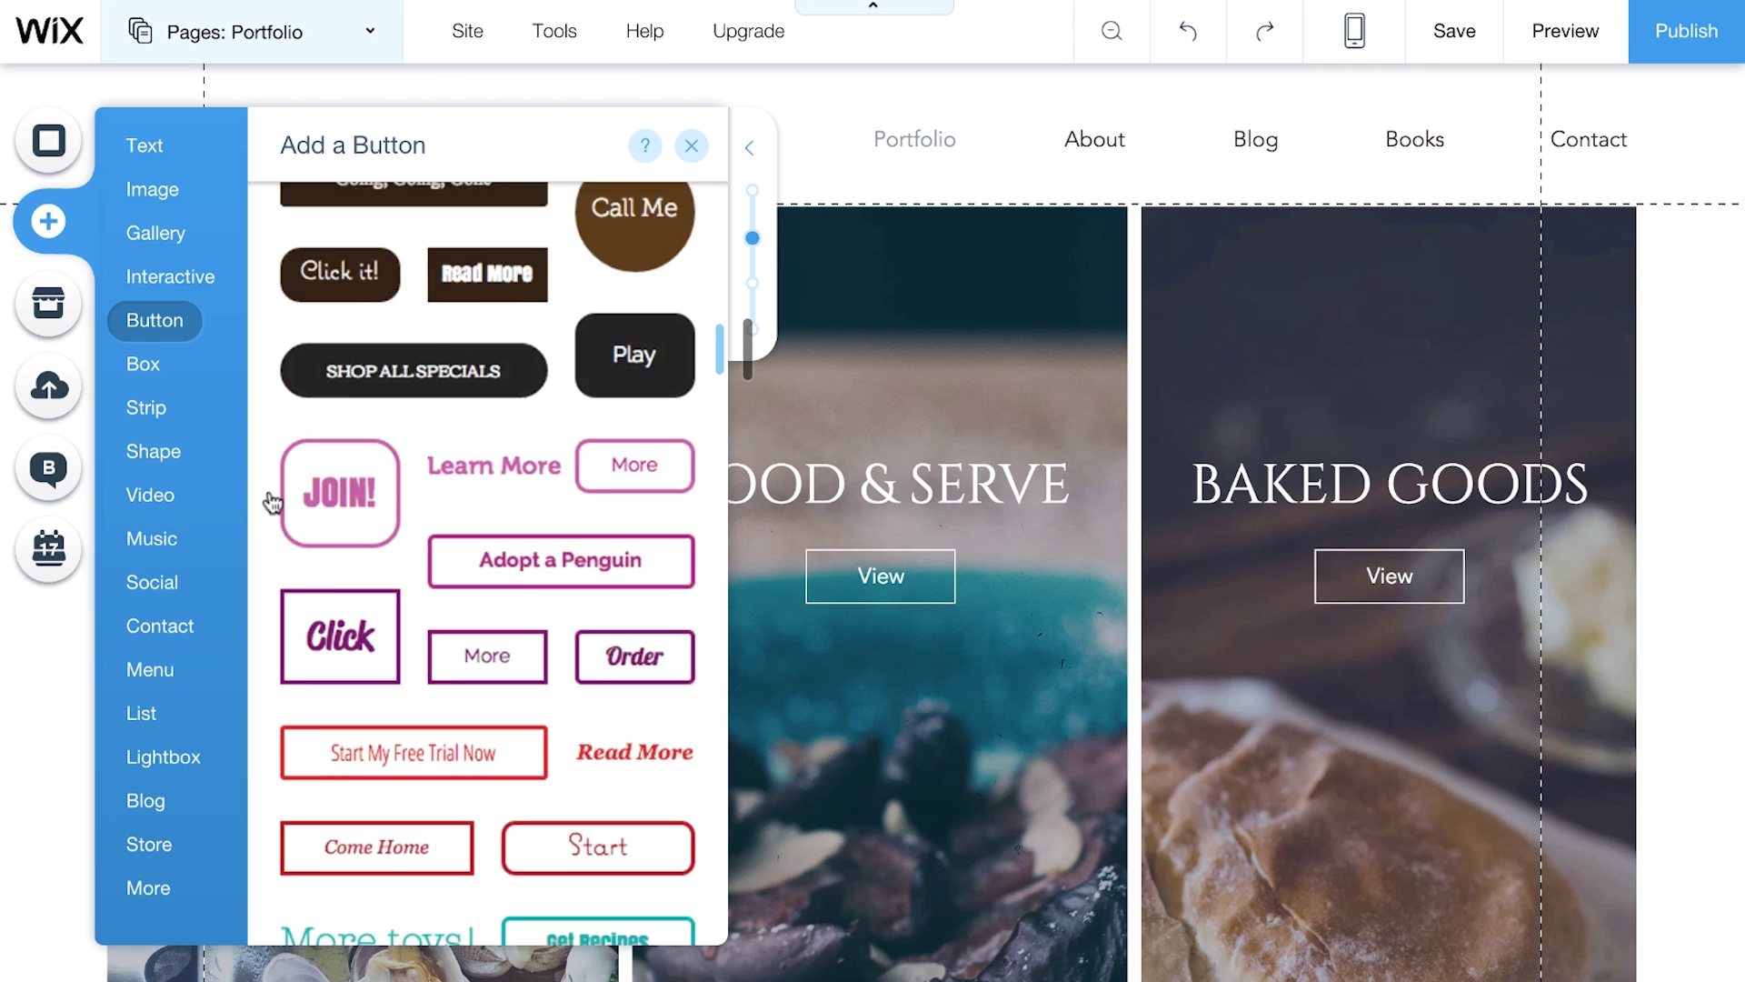
scroll(272, 503, "down", 8)
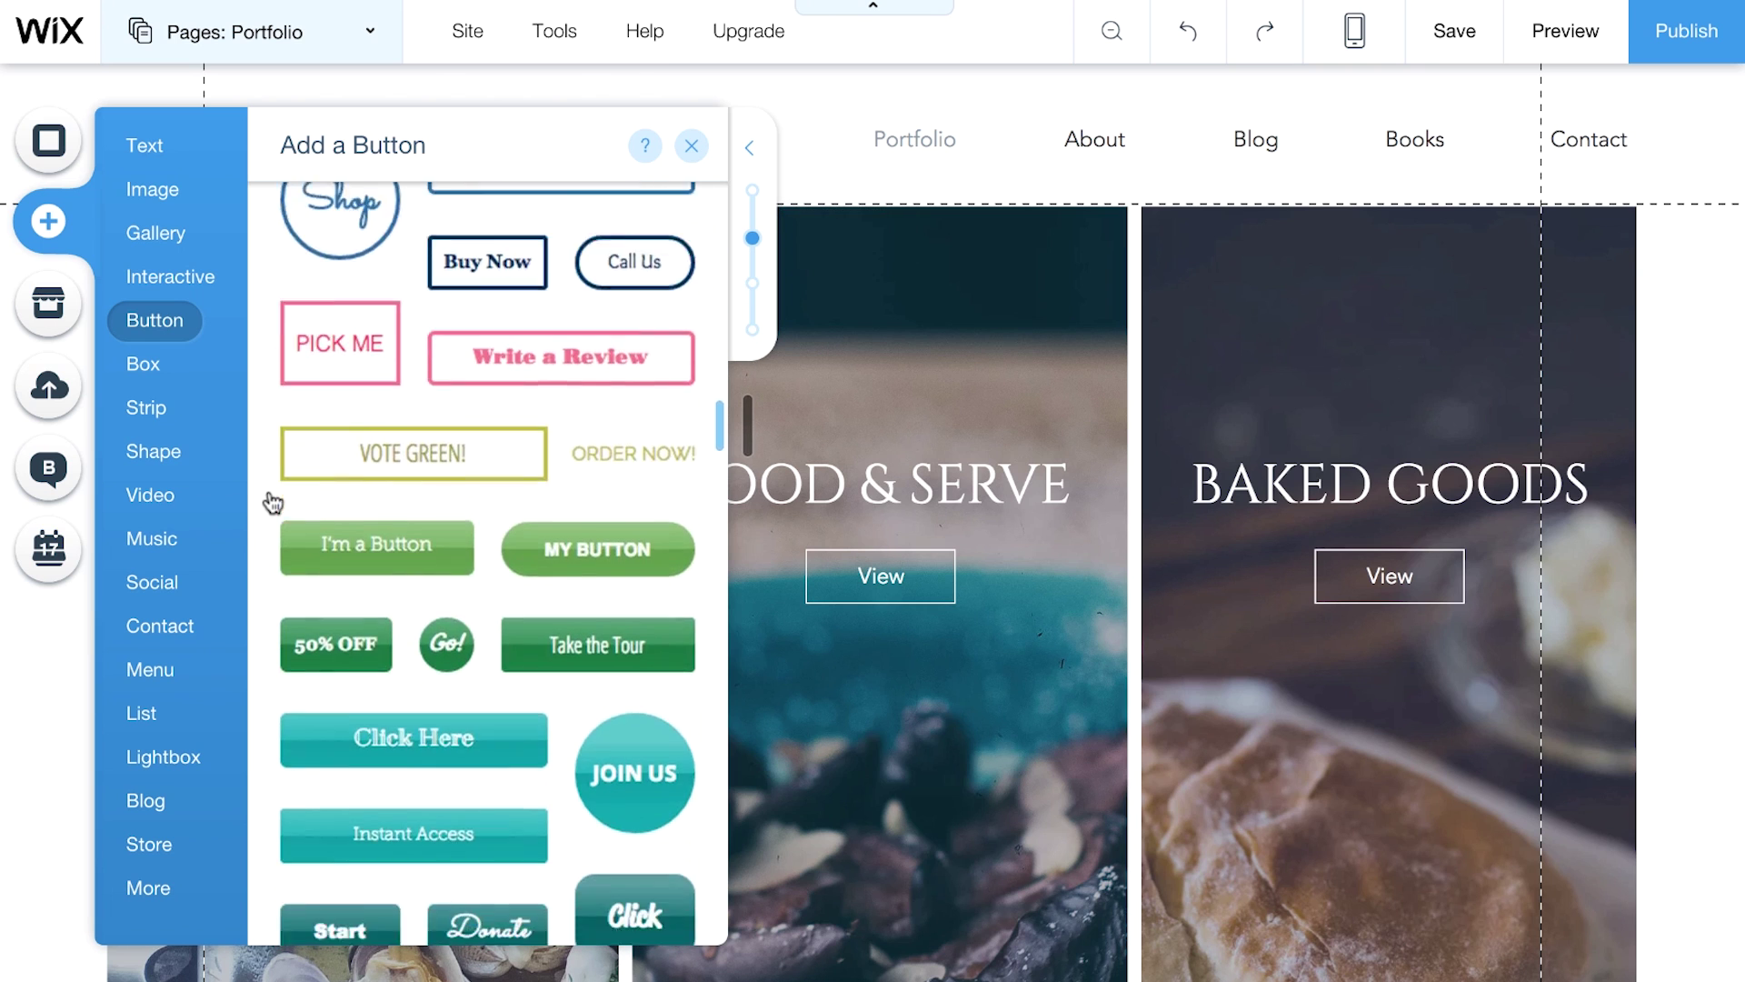
scroll(272, 502, "down", 8)
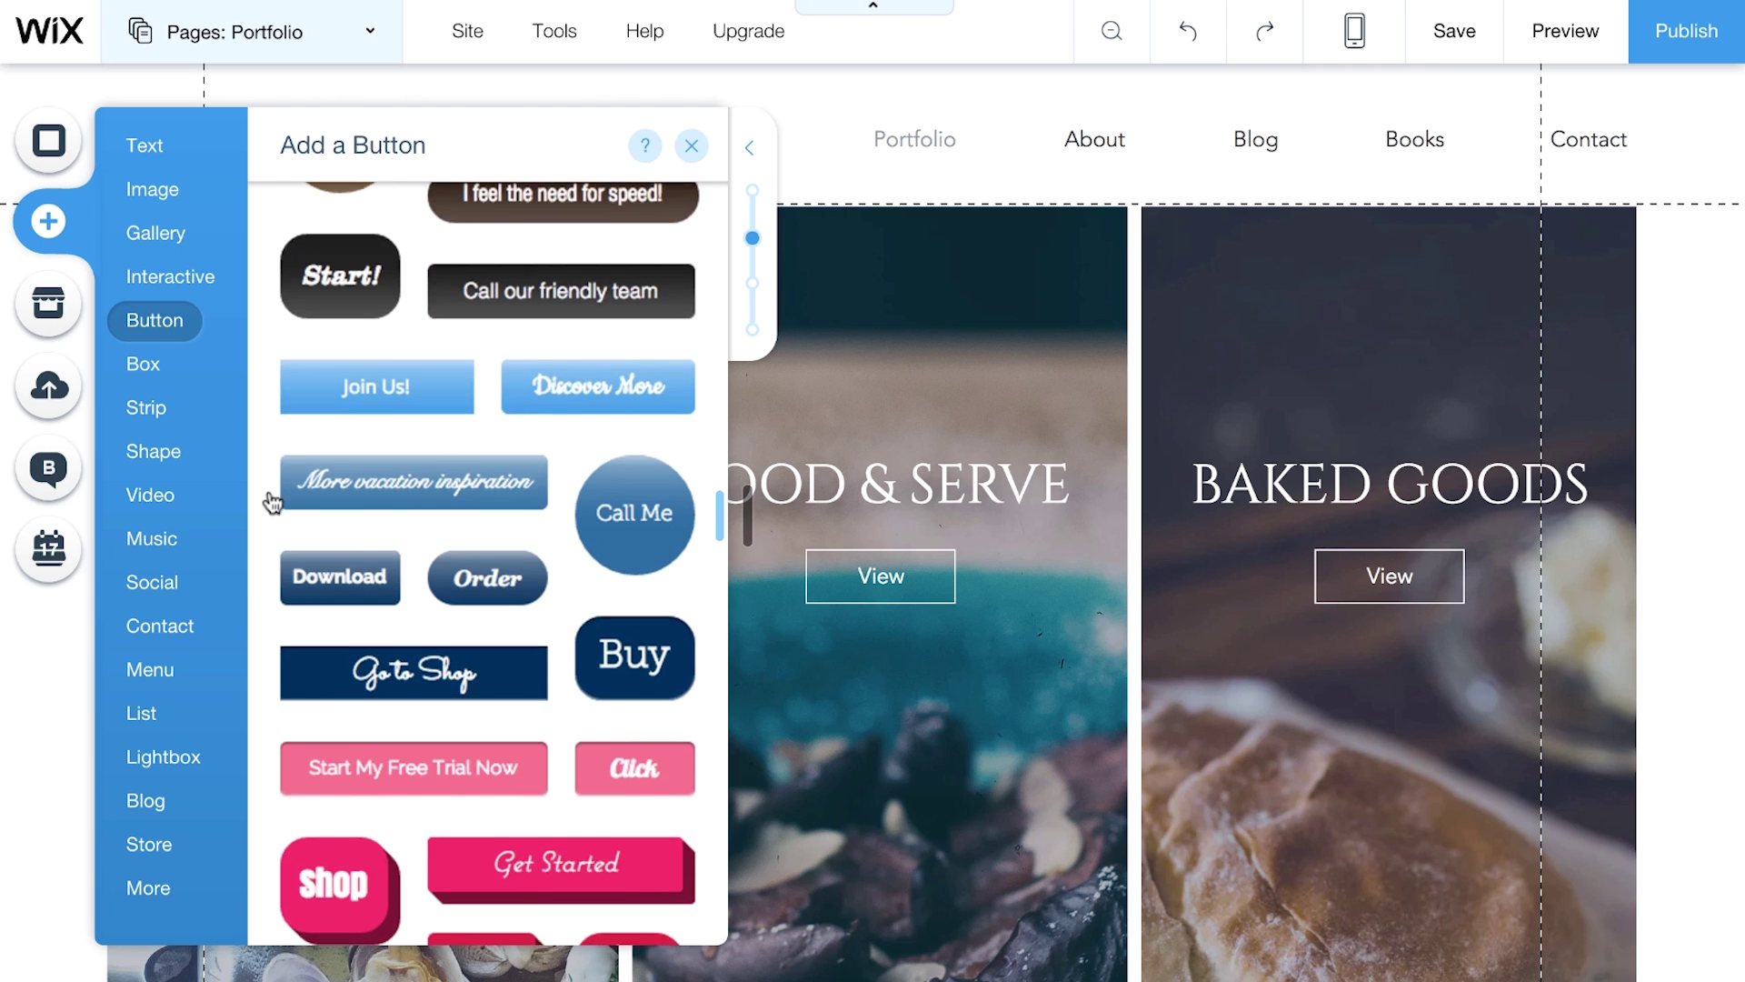
scroll(272, 503, "down", 8)
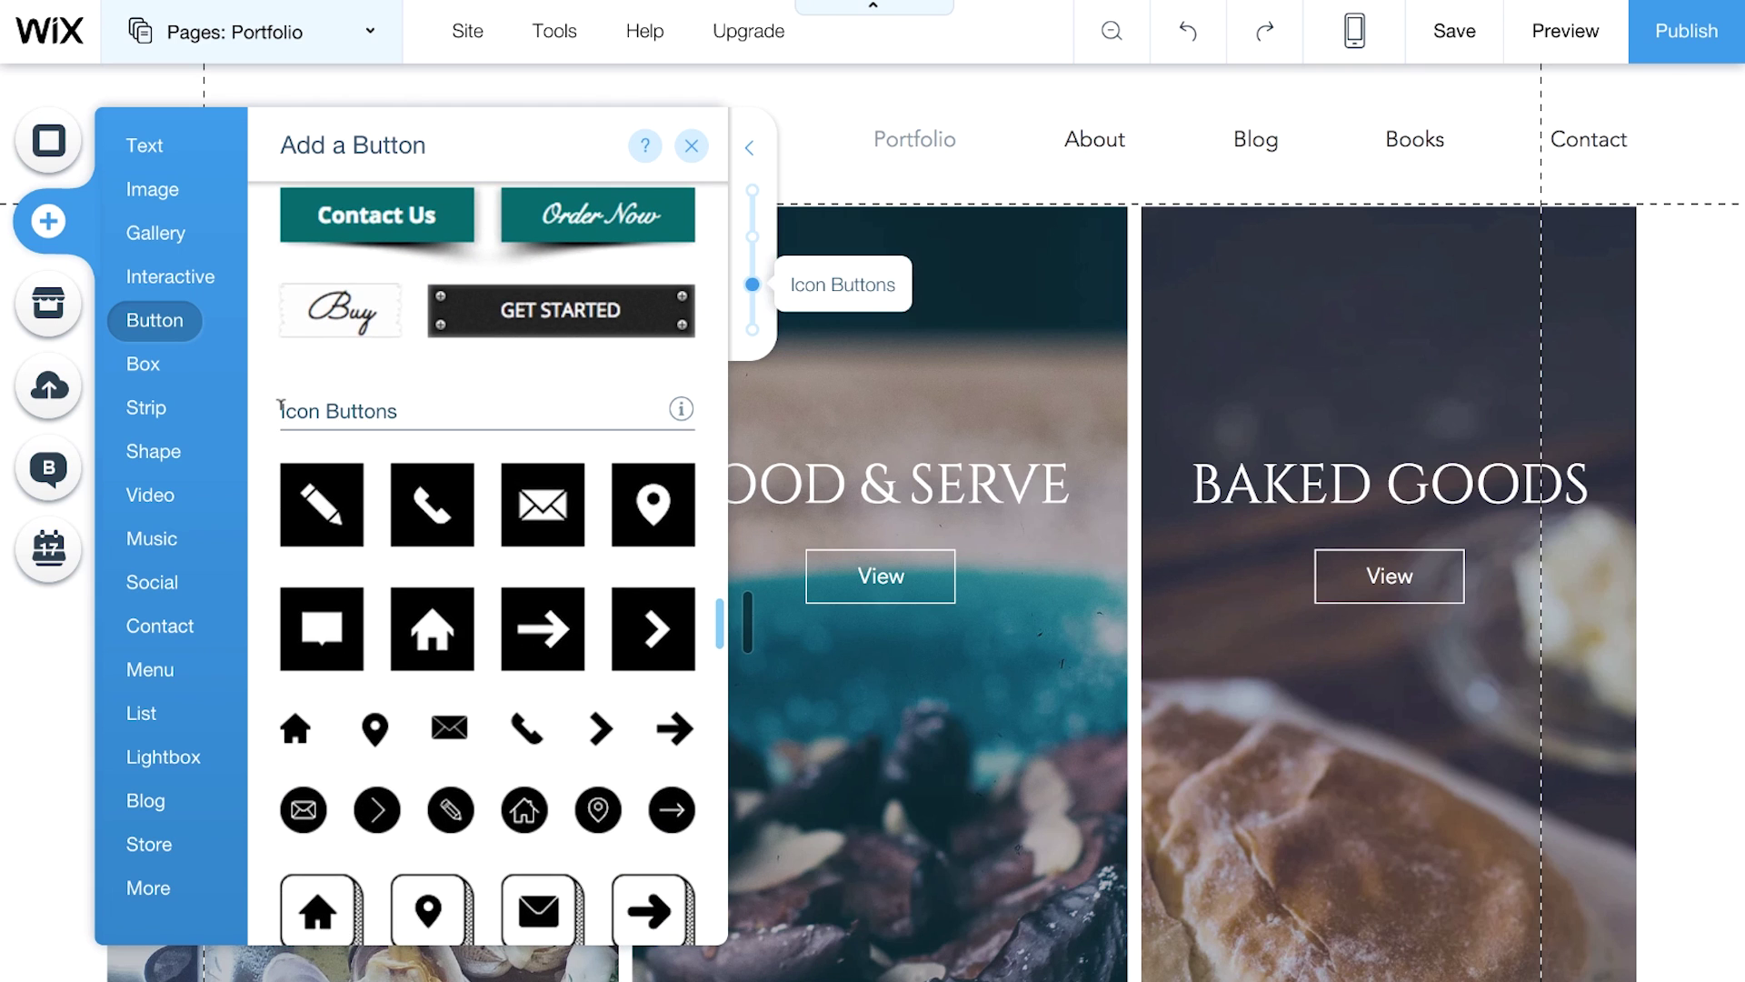
left_click(690, 148)
- Select the middle View button under FOOD & SERVE
left_click(865, 586)
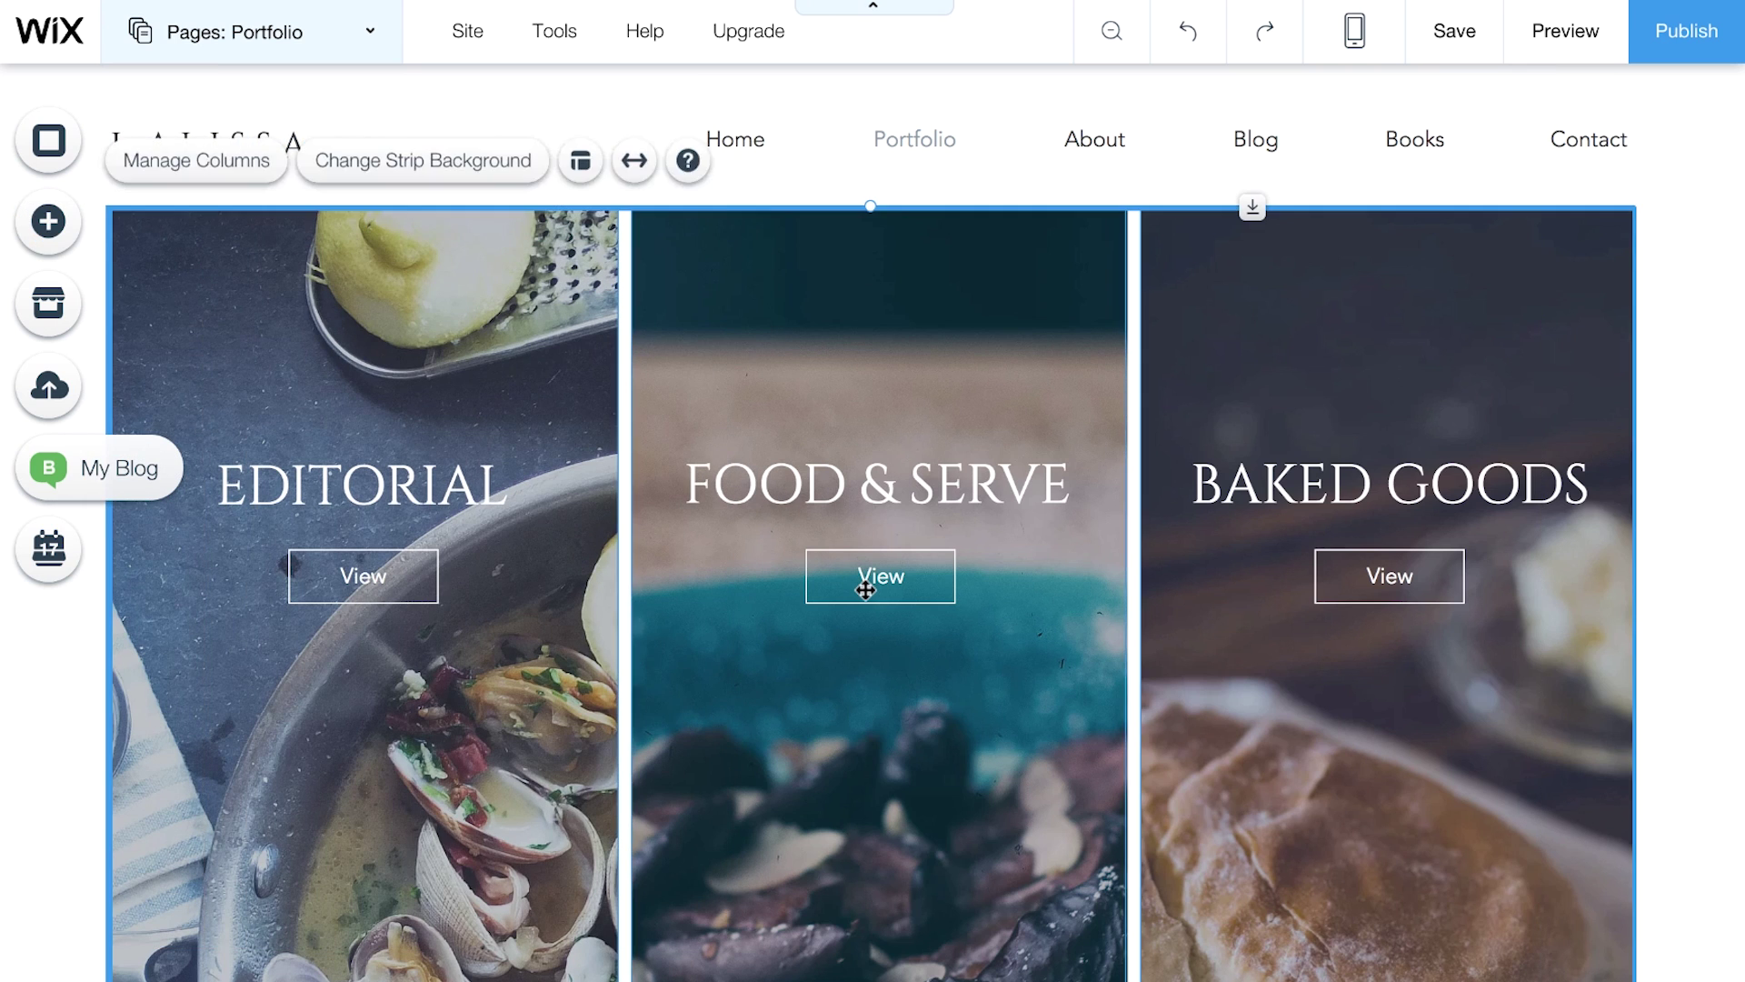
left_click(865, 591)
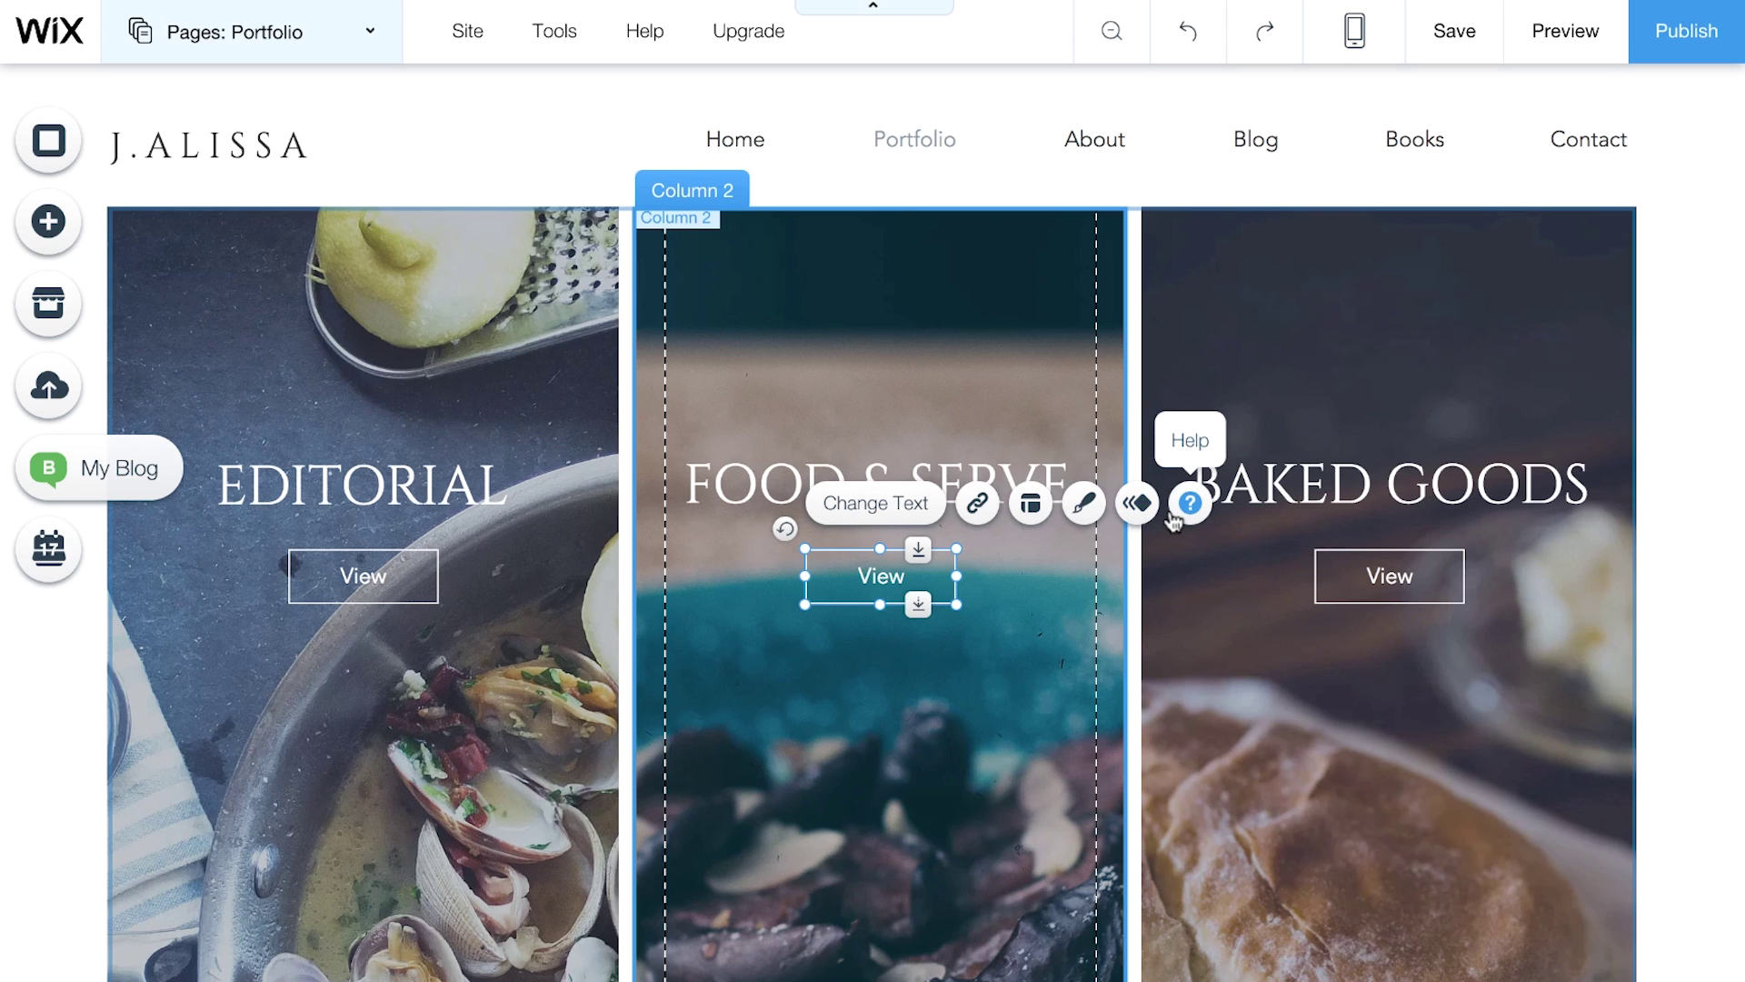
- Change the FOOD & SERVE button's label from View to 'Explore More'
left_click(876, 505)
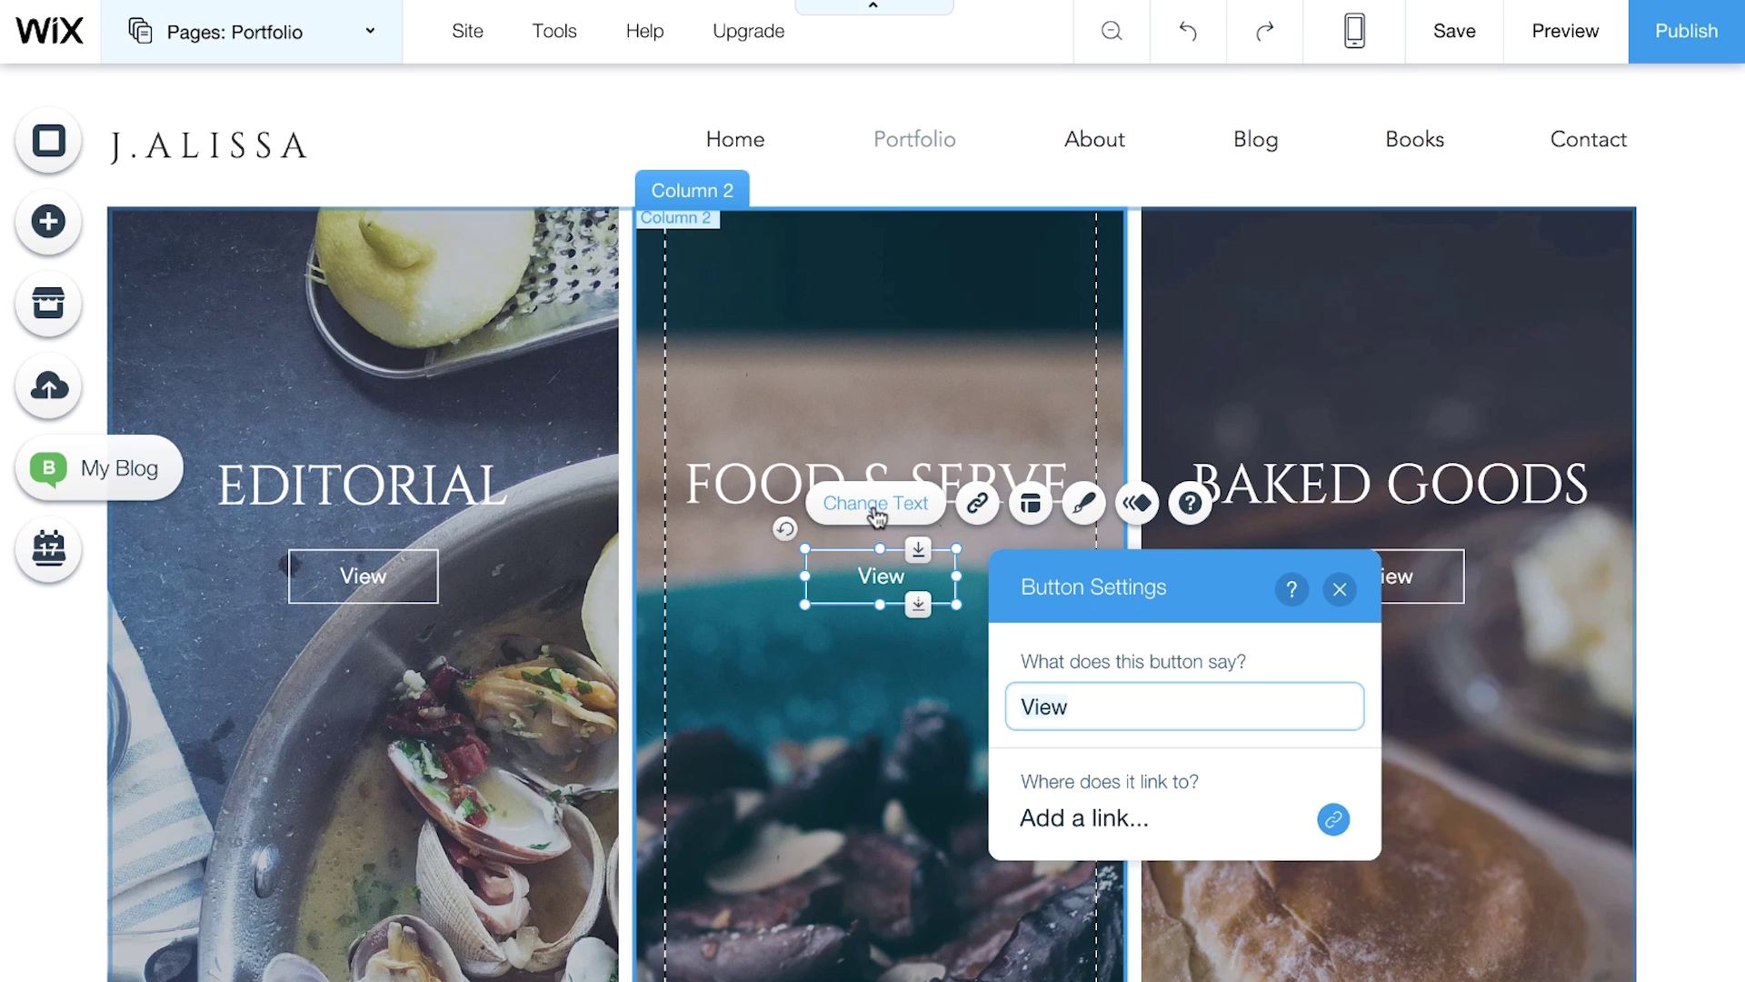
type("Explore More")
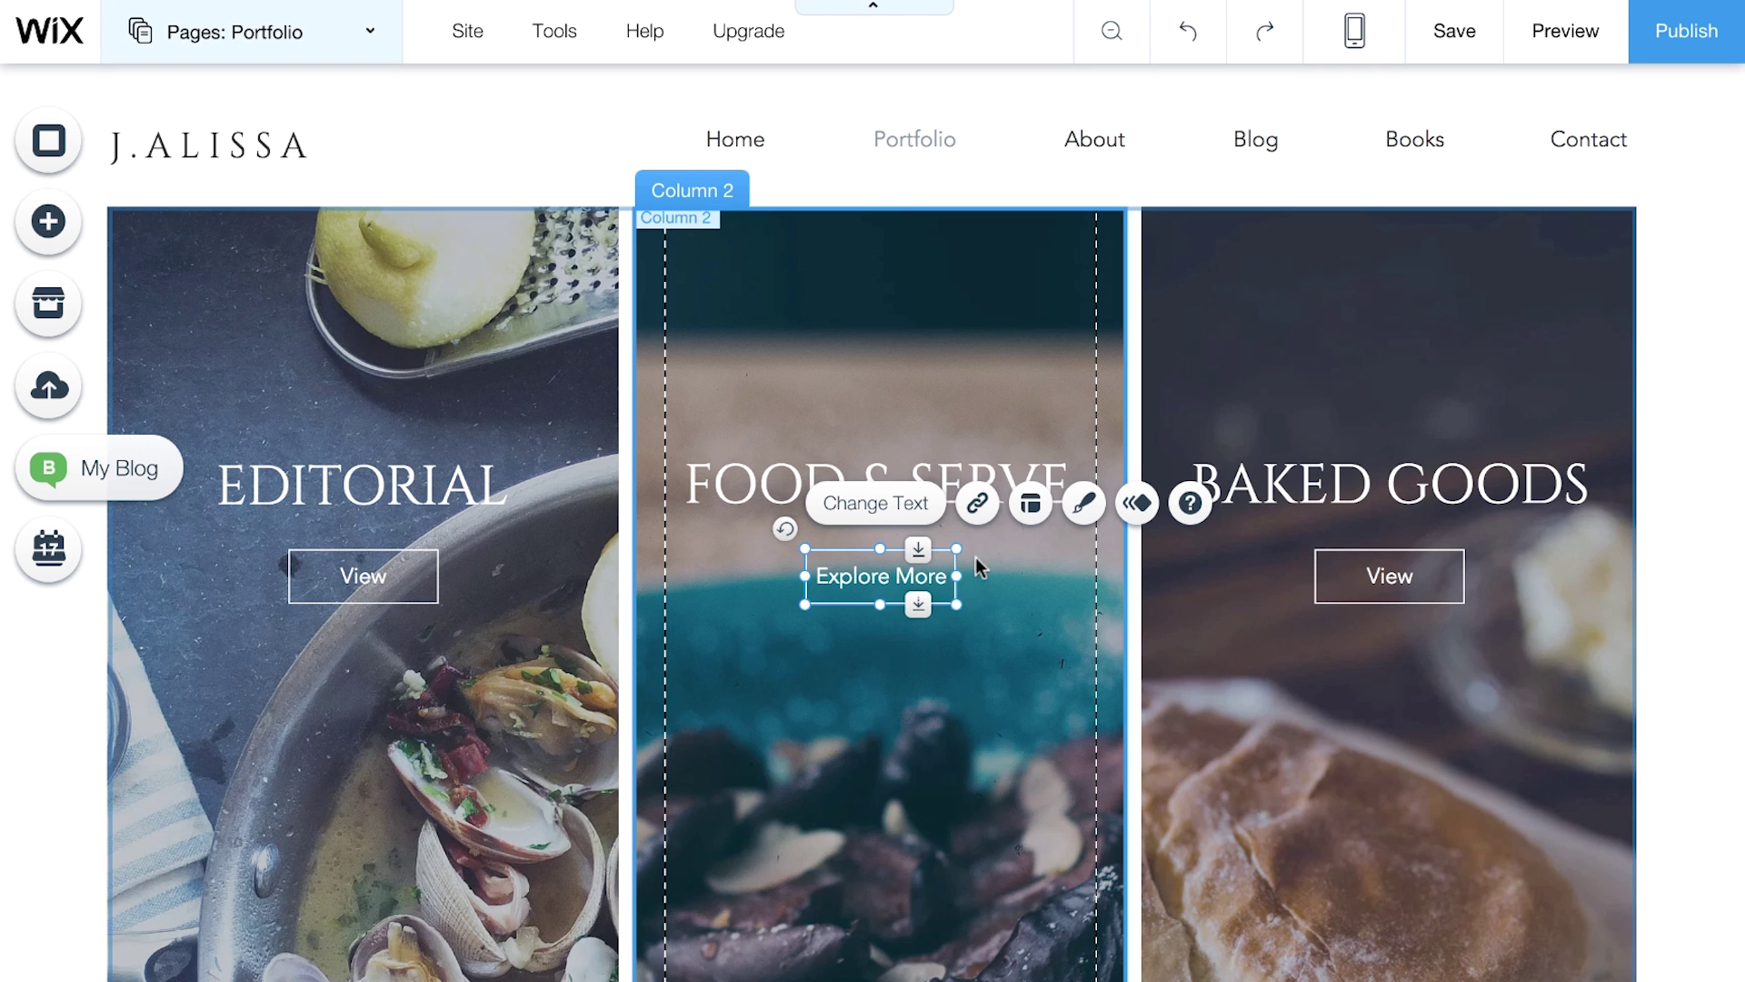
left_click(978, 506)
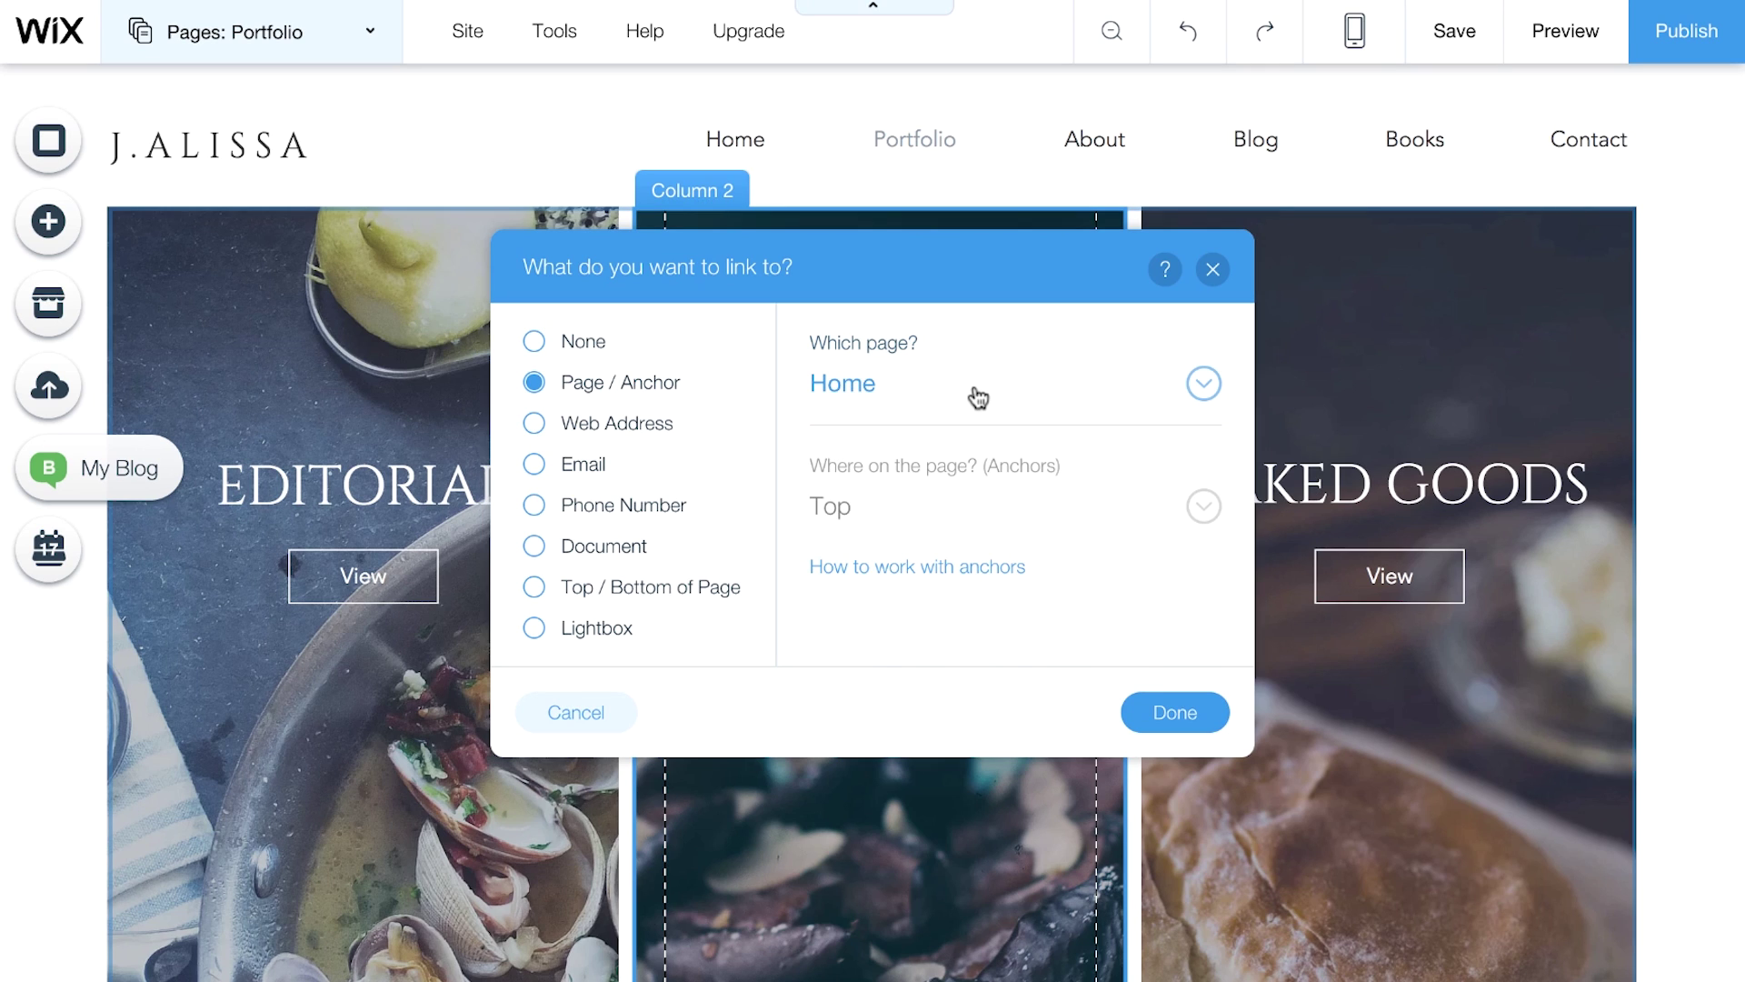
- Link the Explore More button to the Food & Serve page
left_click(978, 398)
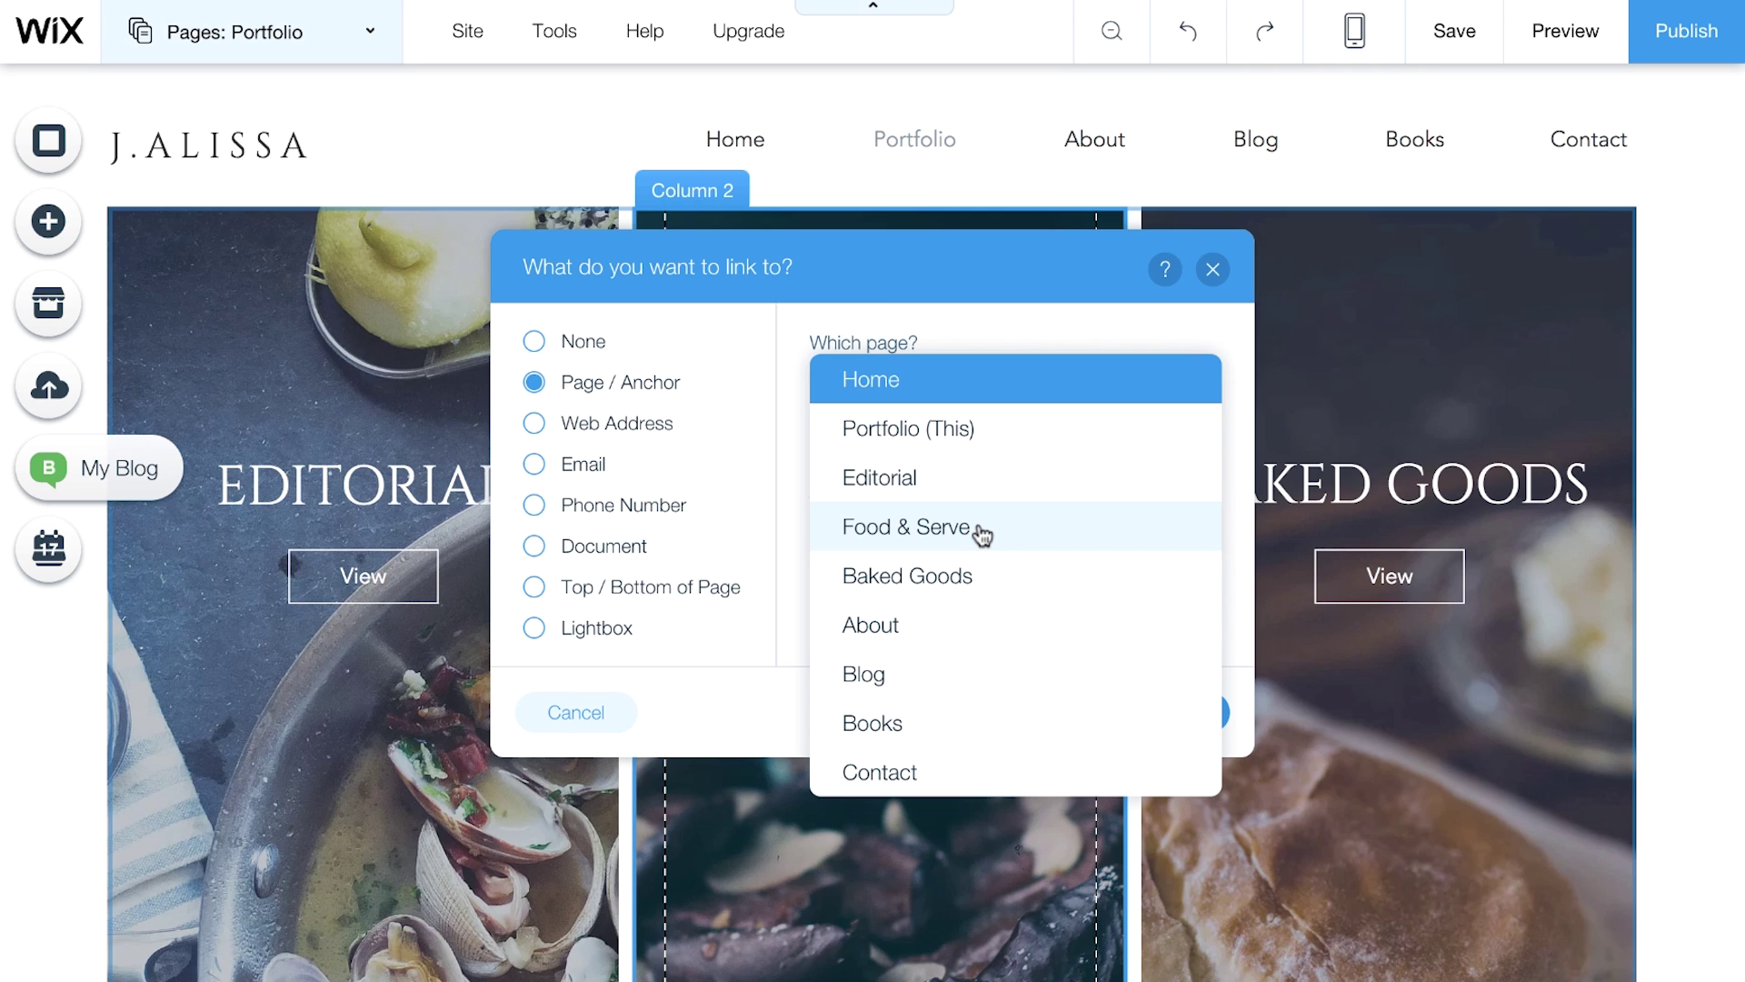
left_click(982, 535)
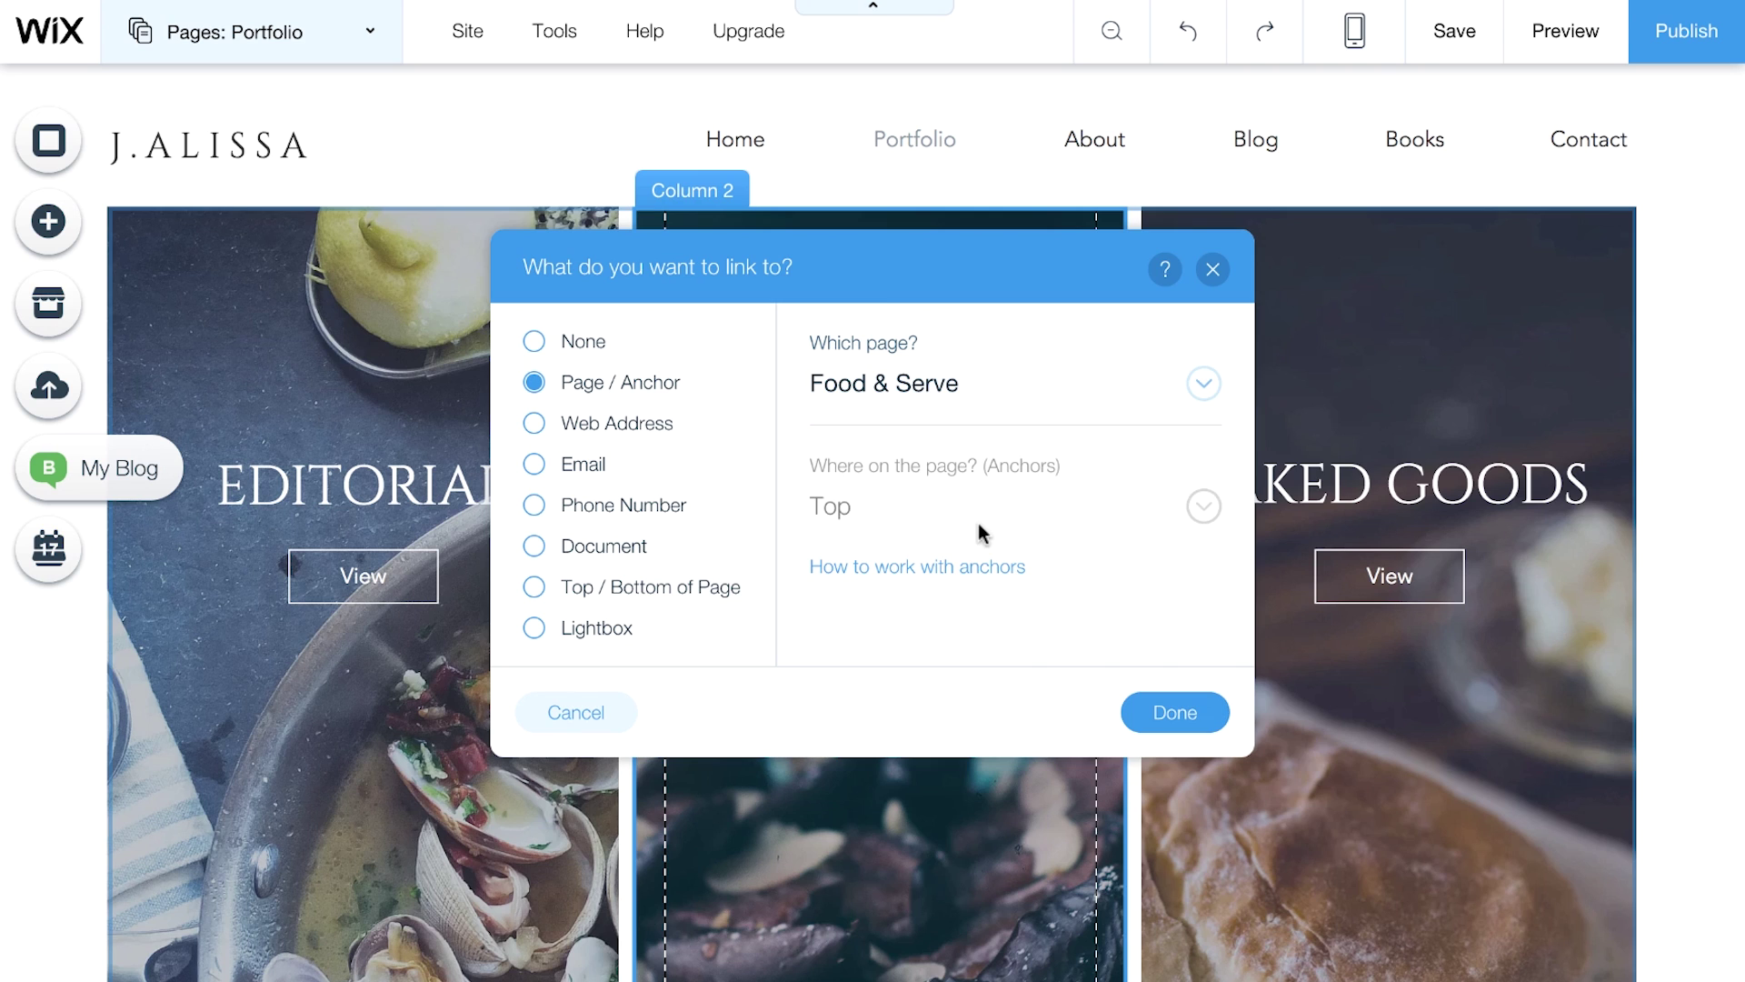
left_click(1150, 709)
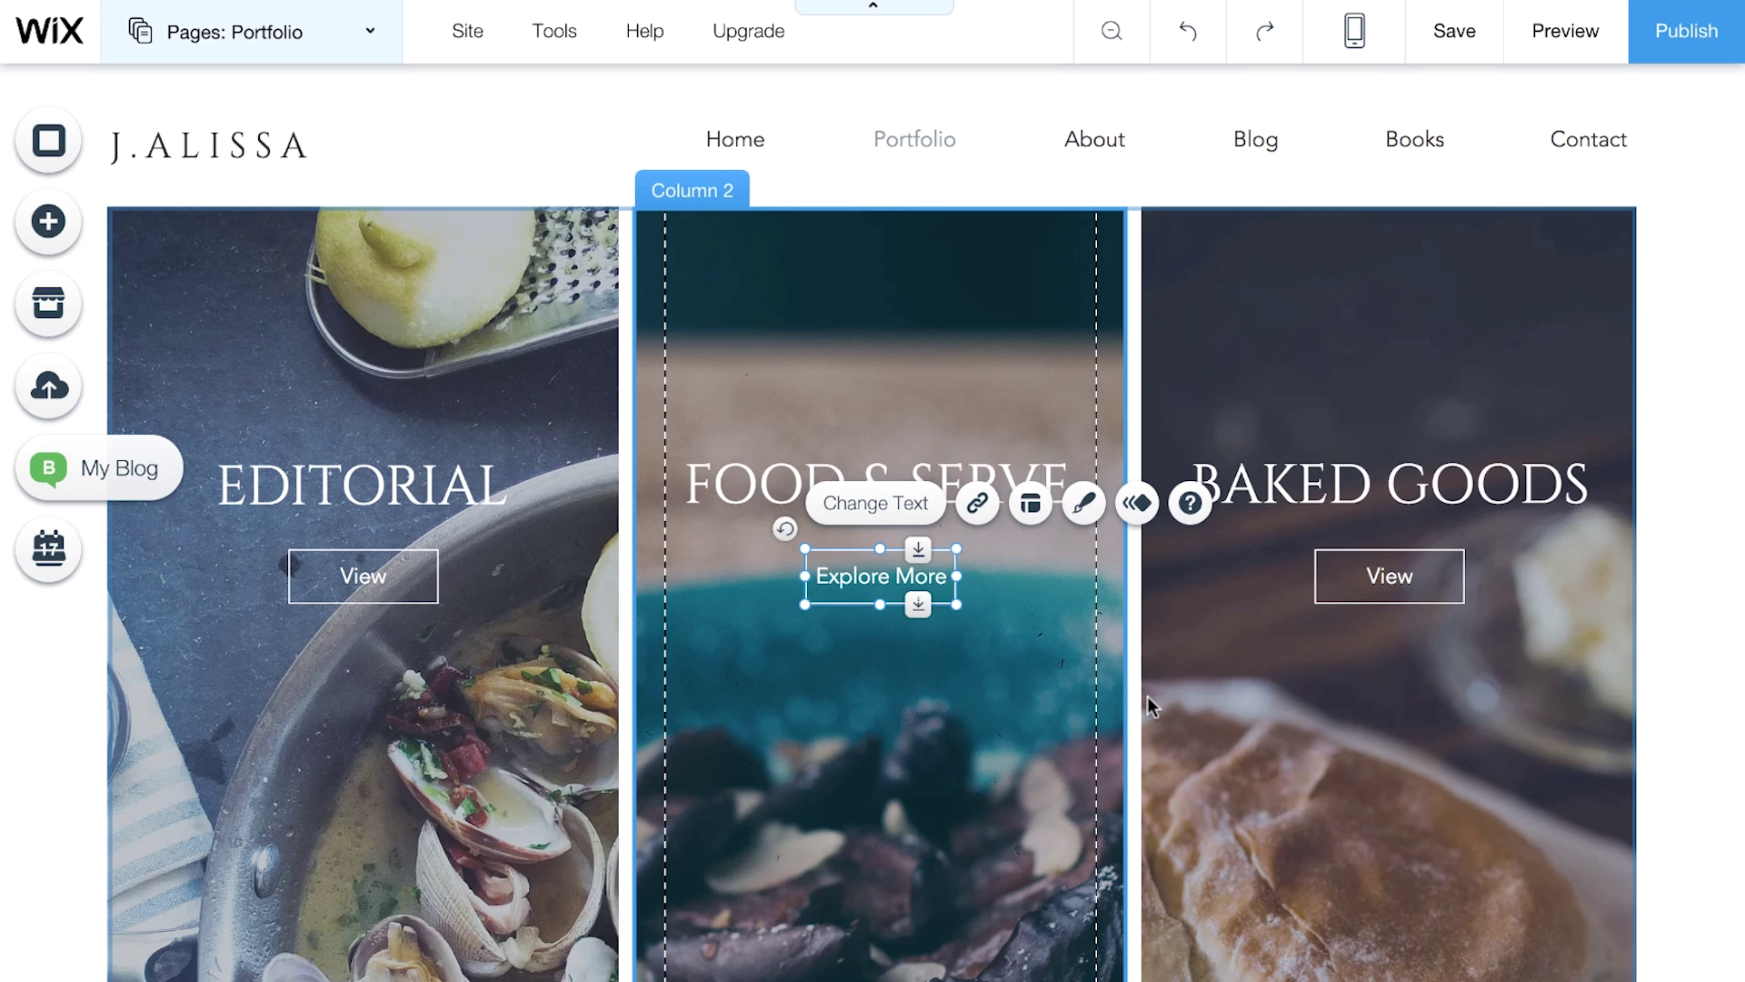
left_click(1357, 591)
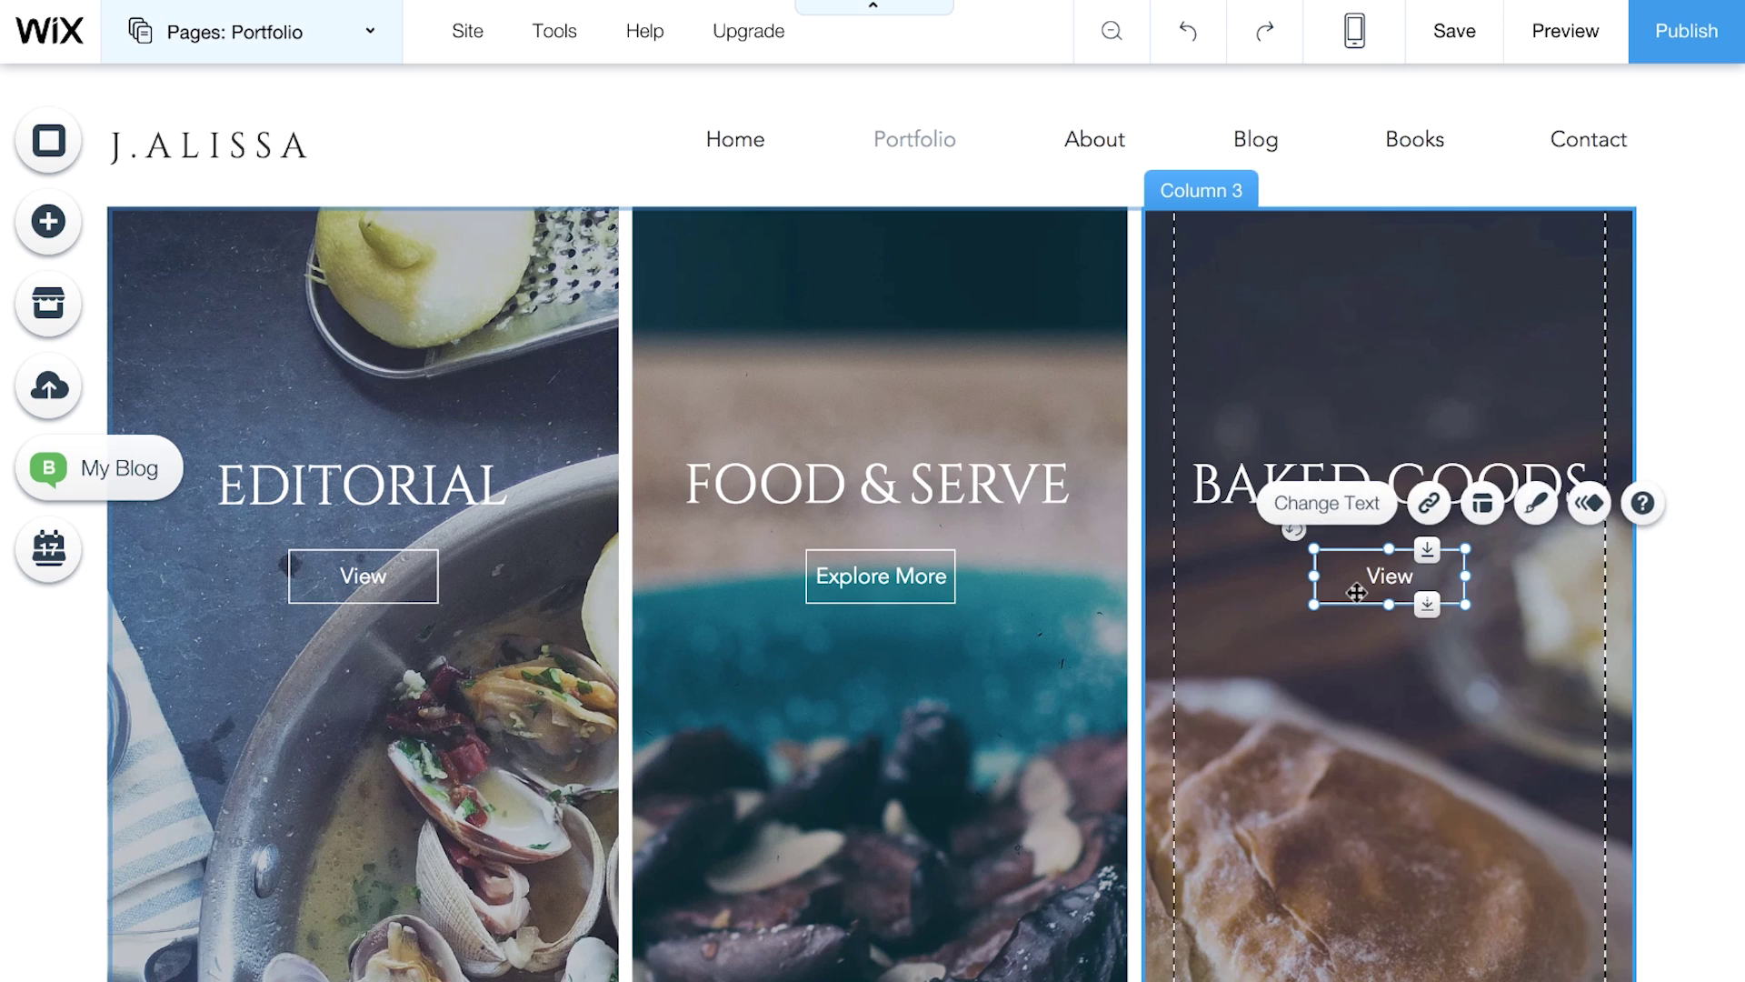
left_click(1429, 505)
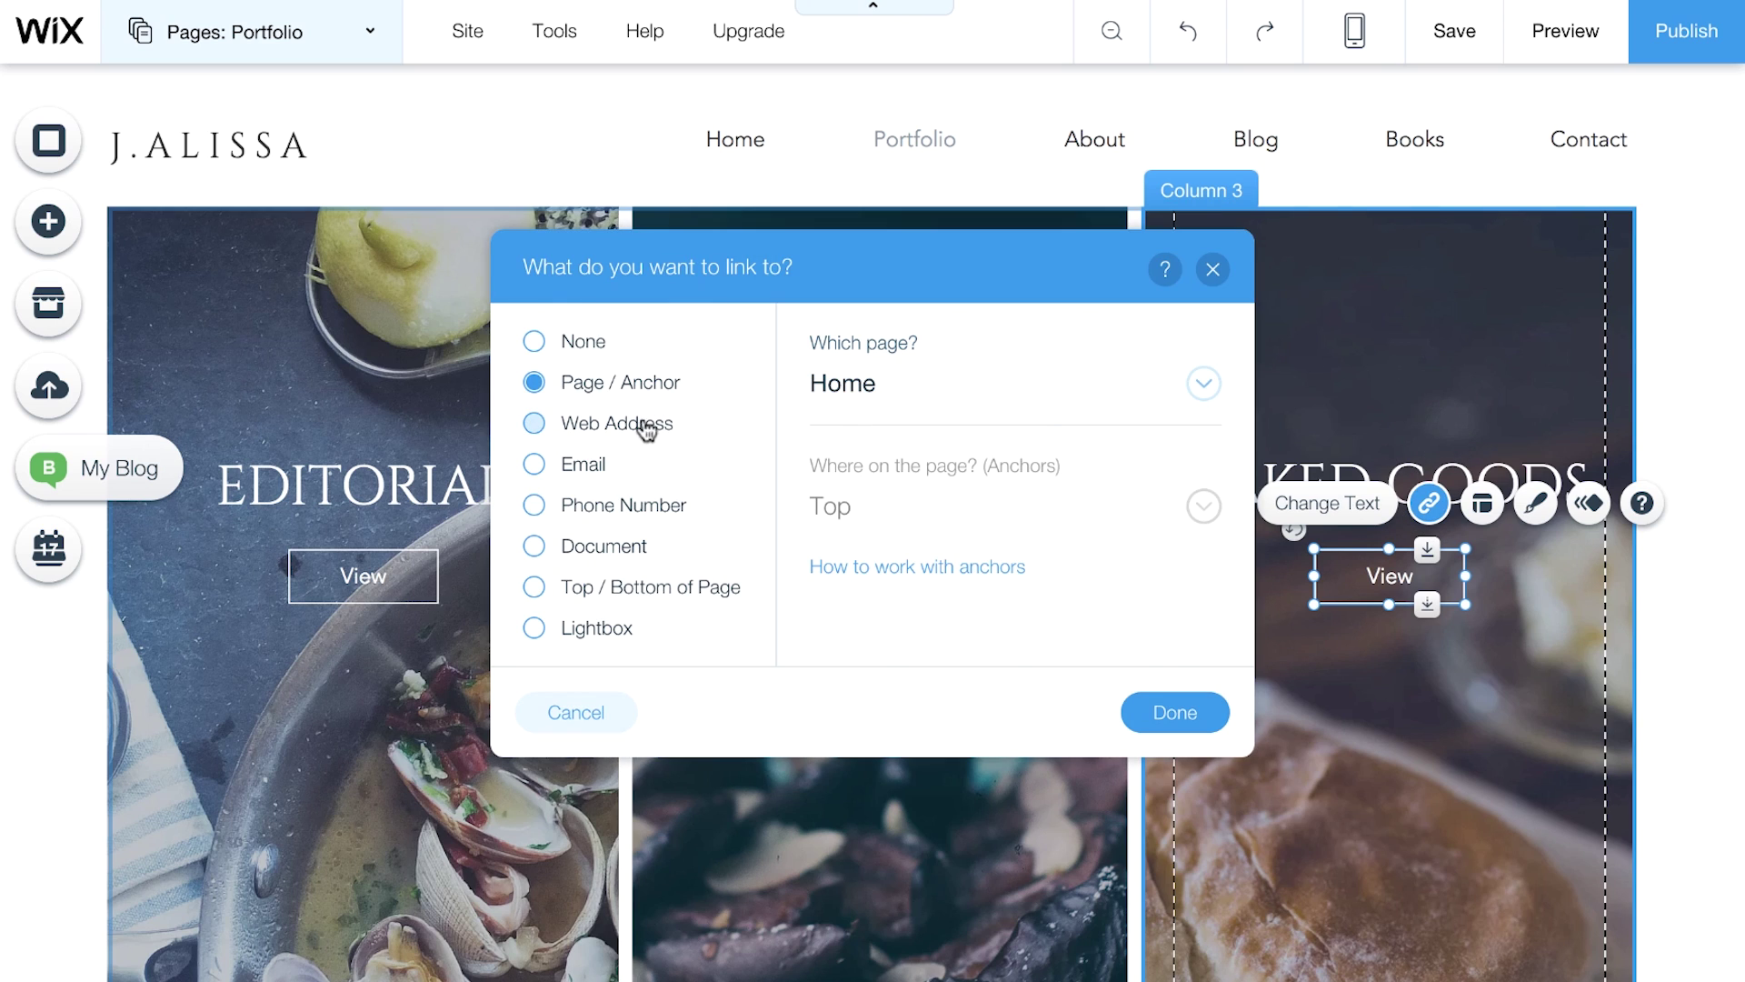
left_click(638, 434)
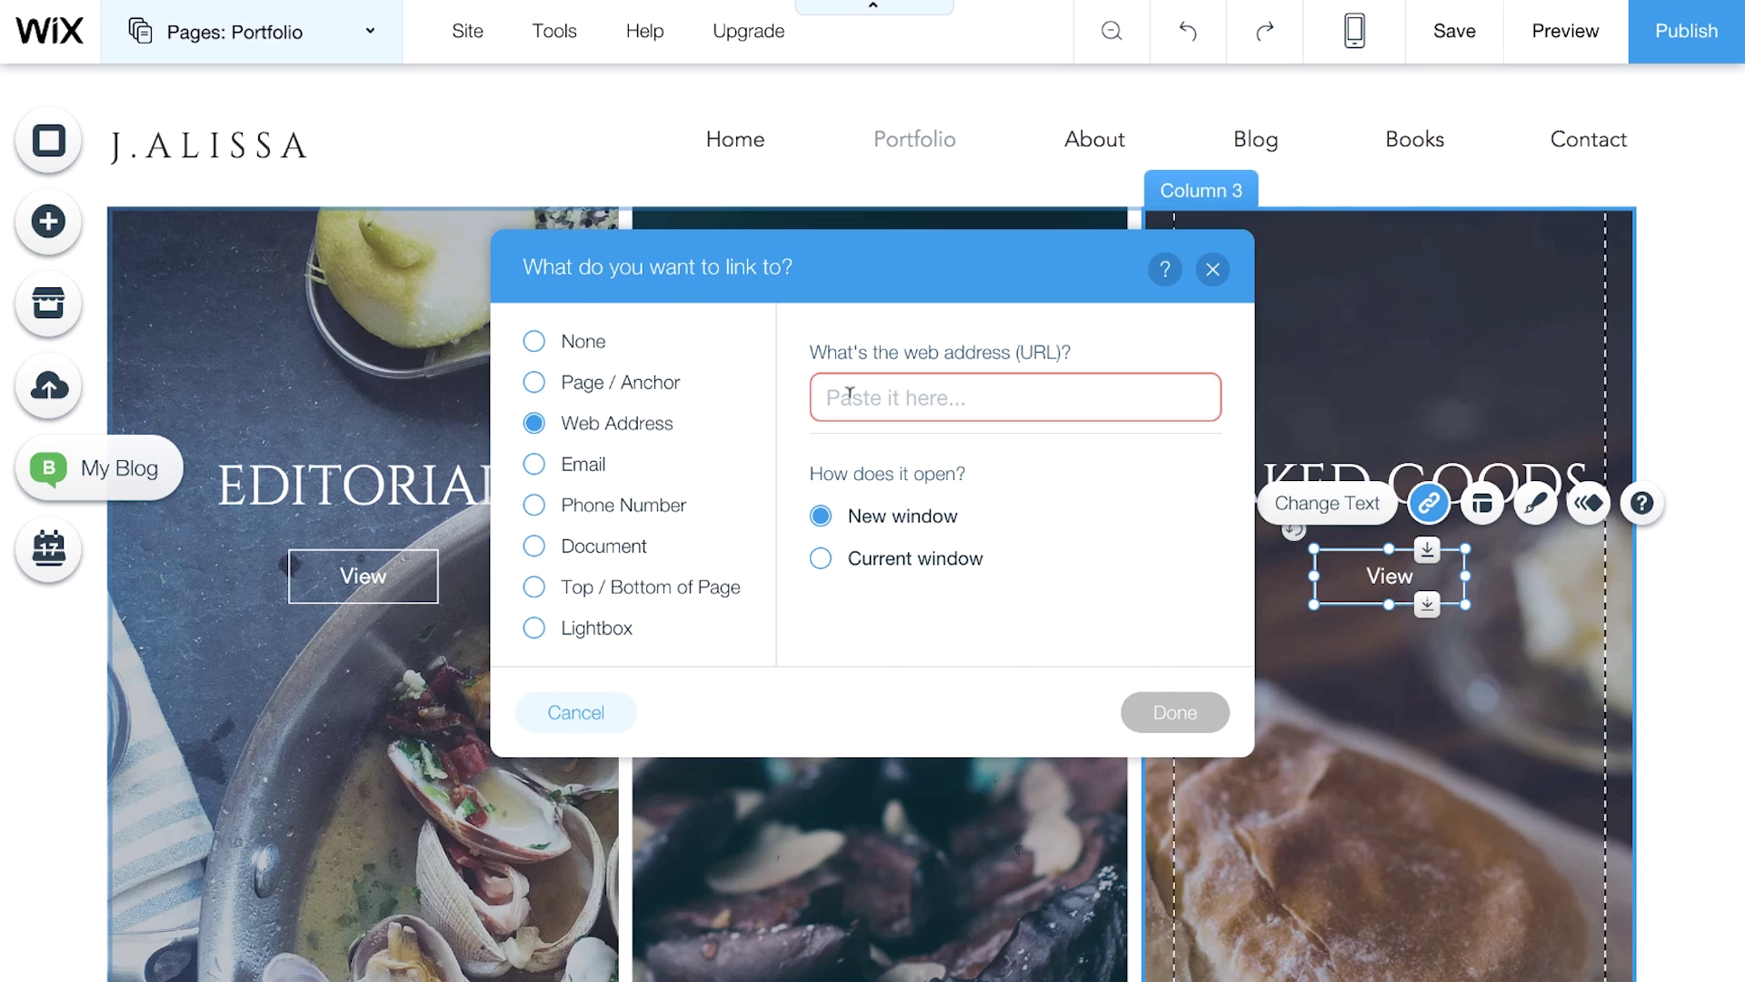
type("www.wix")
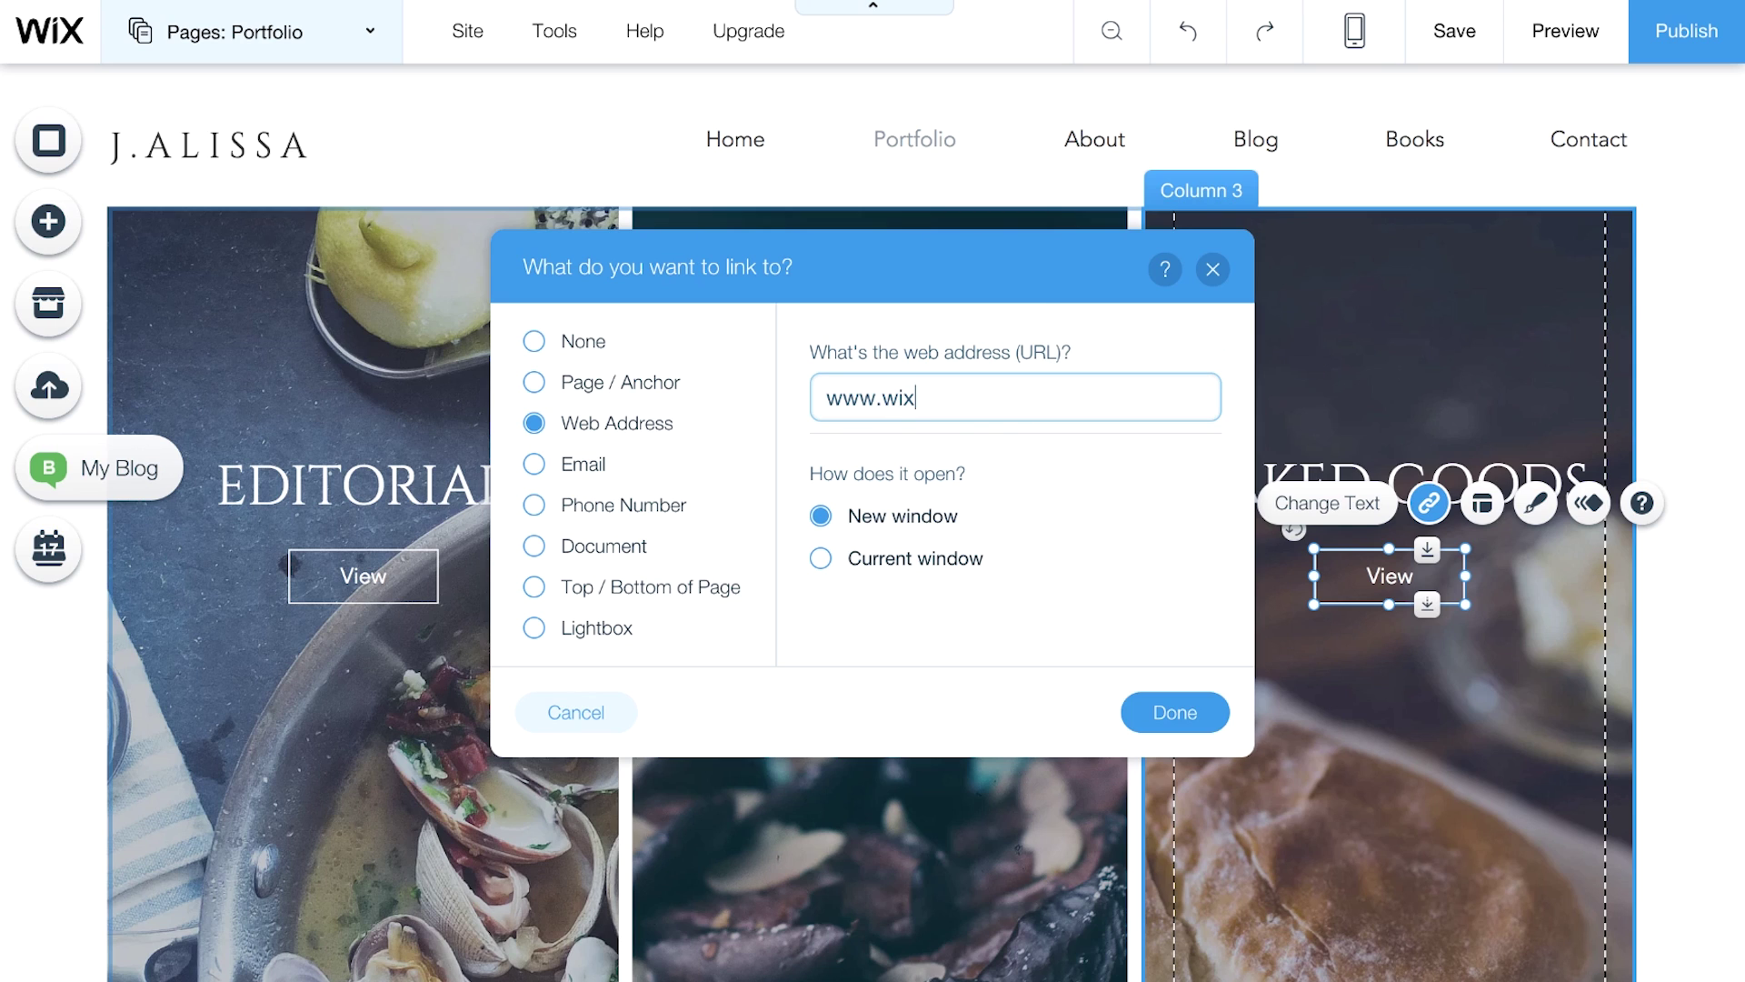
type(".com")
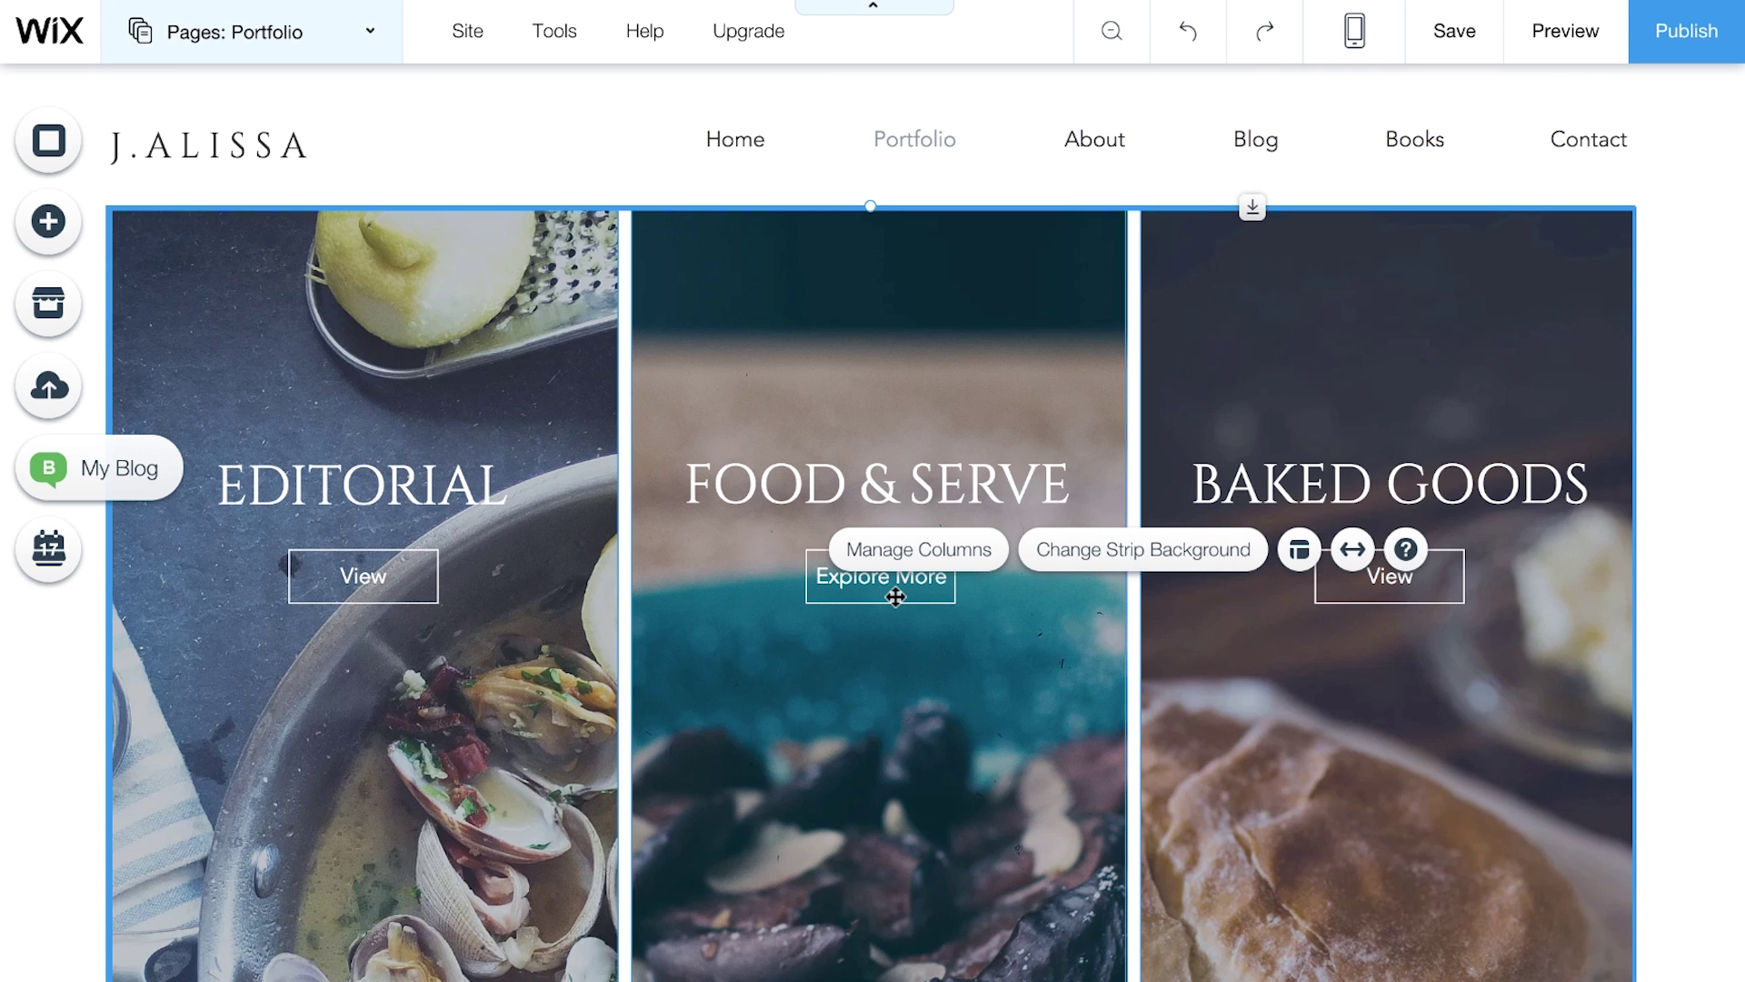
left_click(895, 593)
- Give Explore More a plain light grey-blue themed style and bring up its custom design settings
left_click(1084, 505)
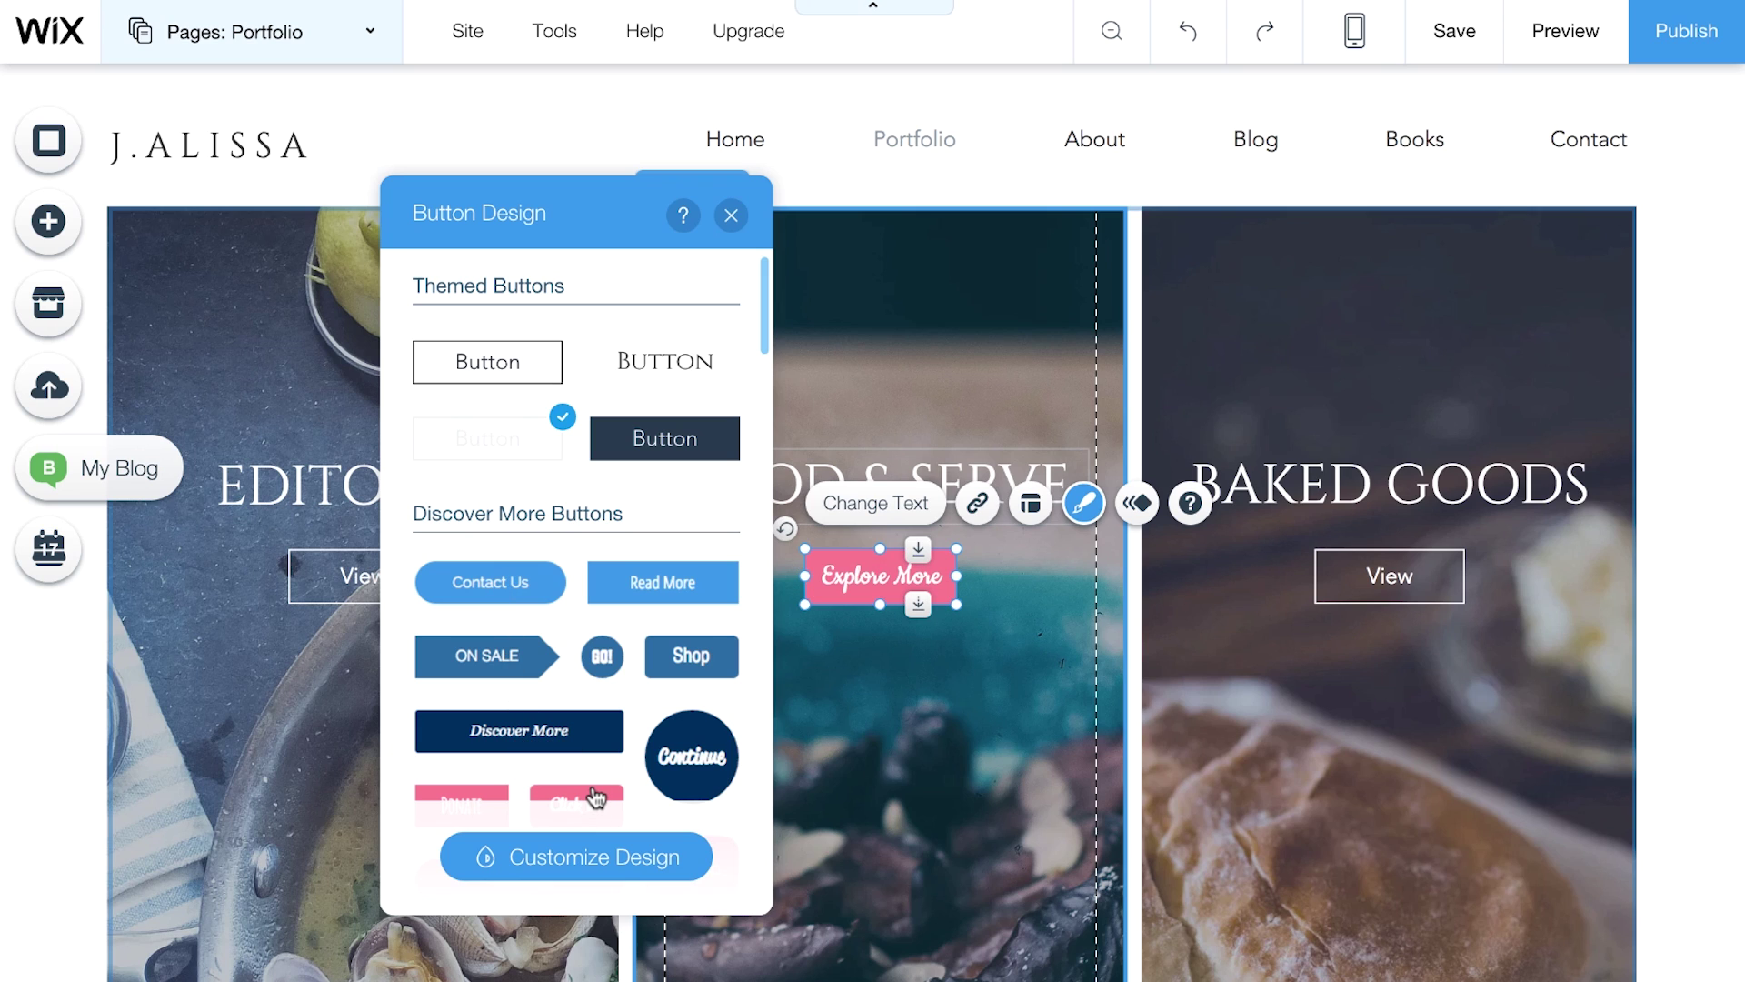
left_click(586, 859)
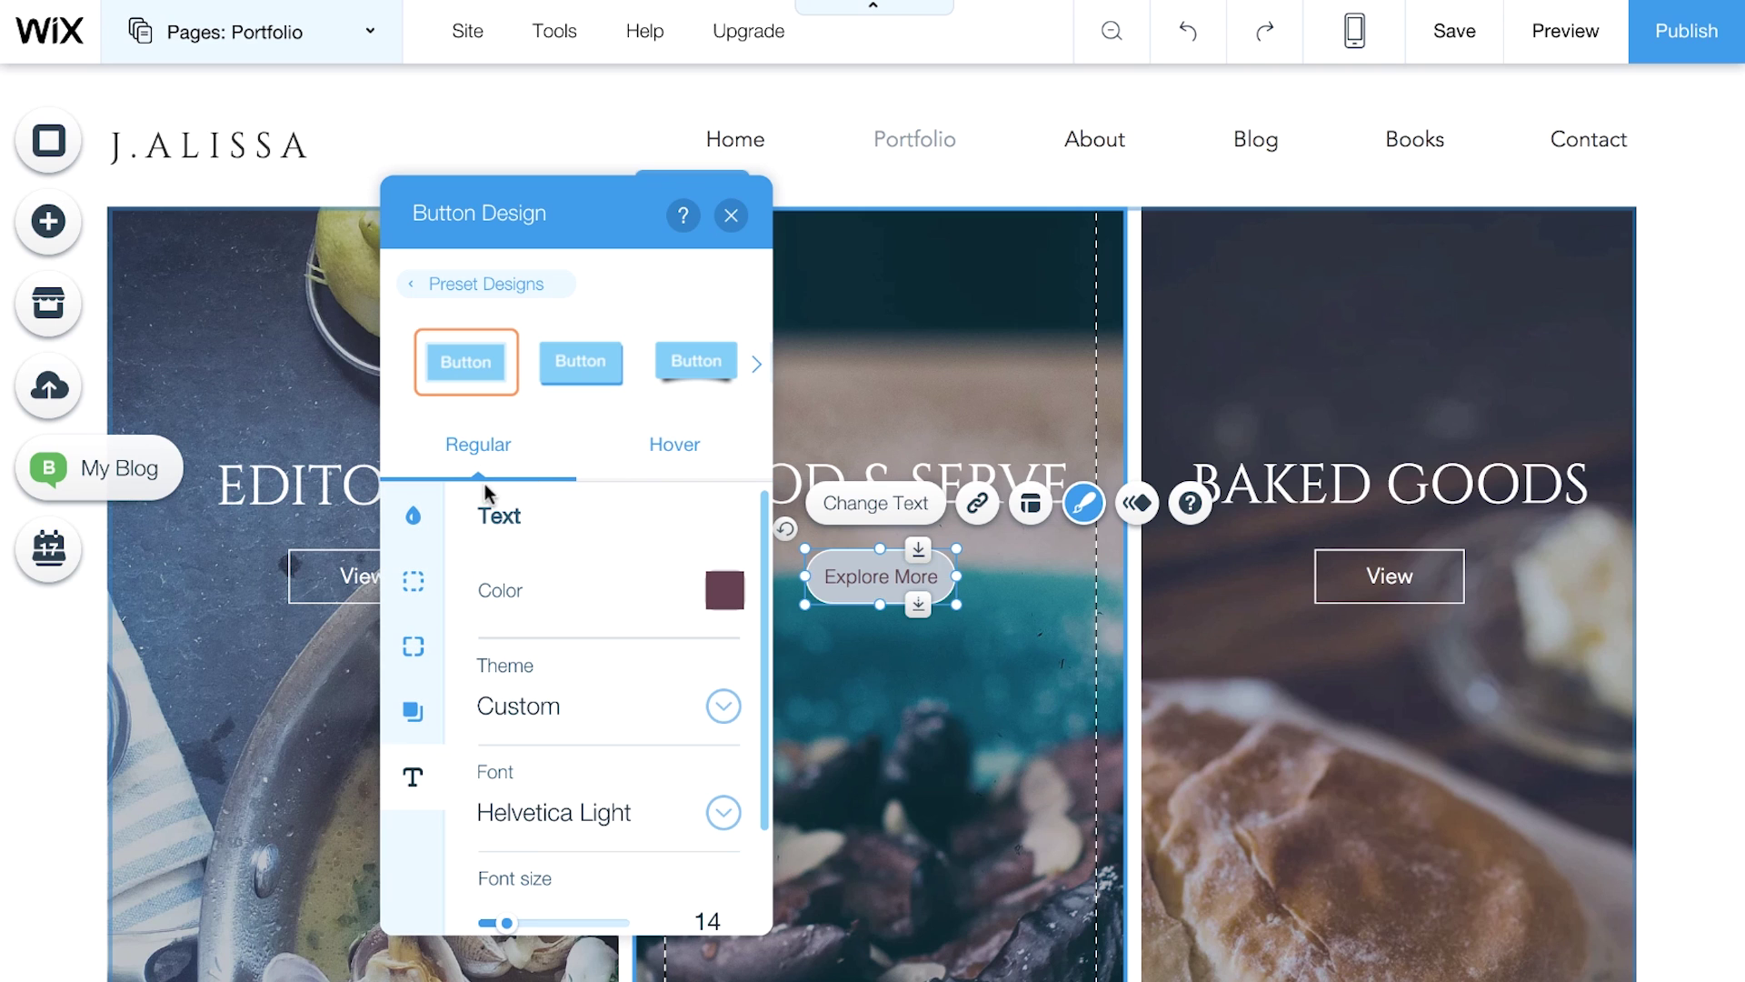
- Make the Explore More button's background white
left_click(413, 515)
left_click(721, 616)
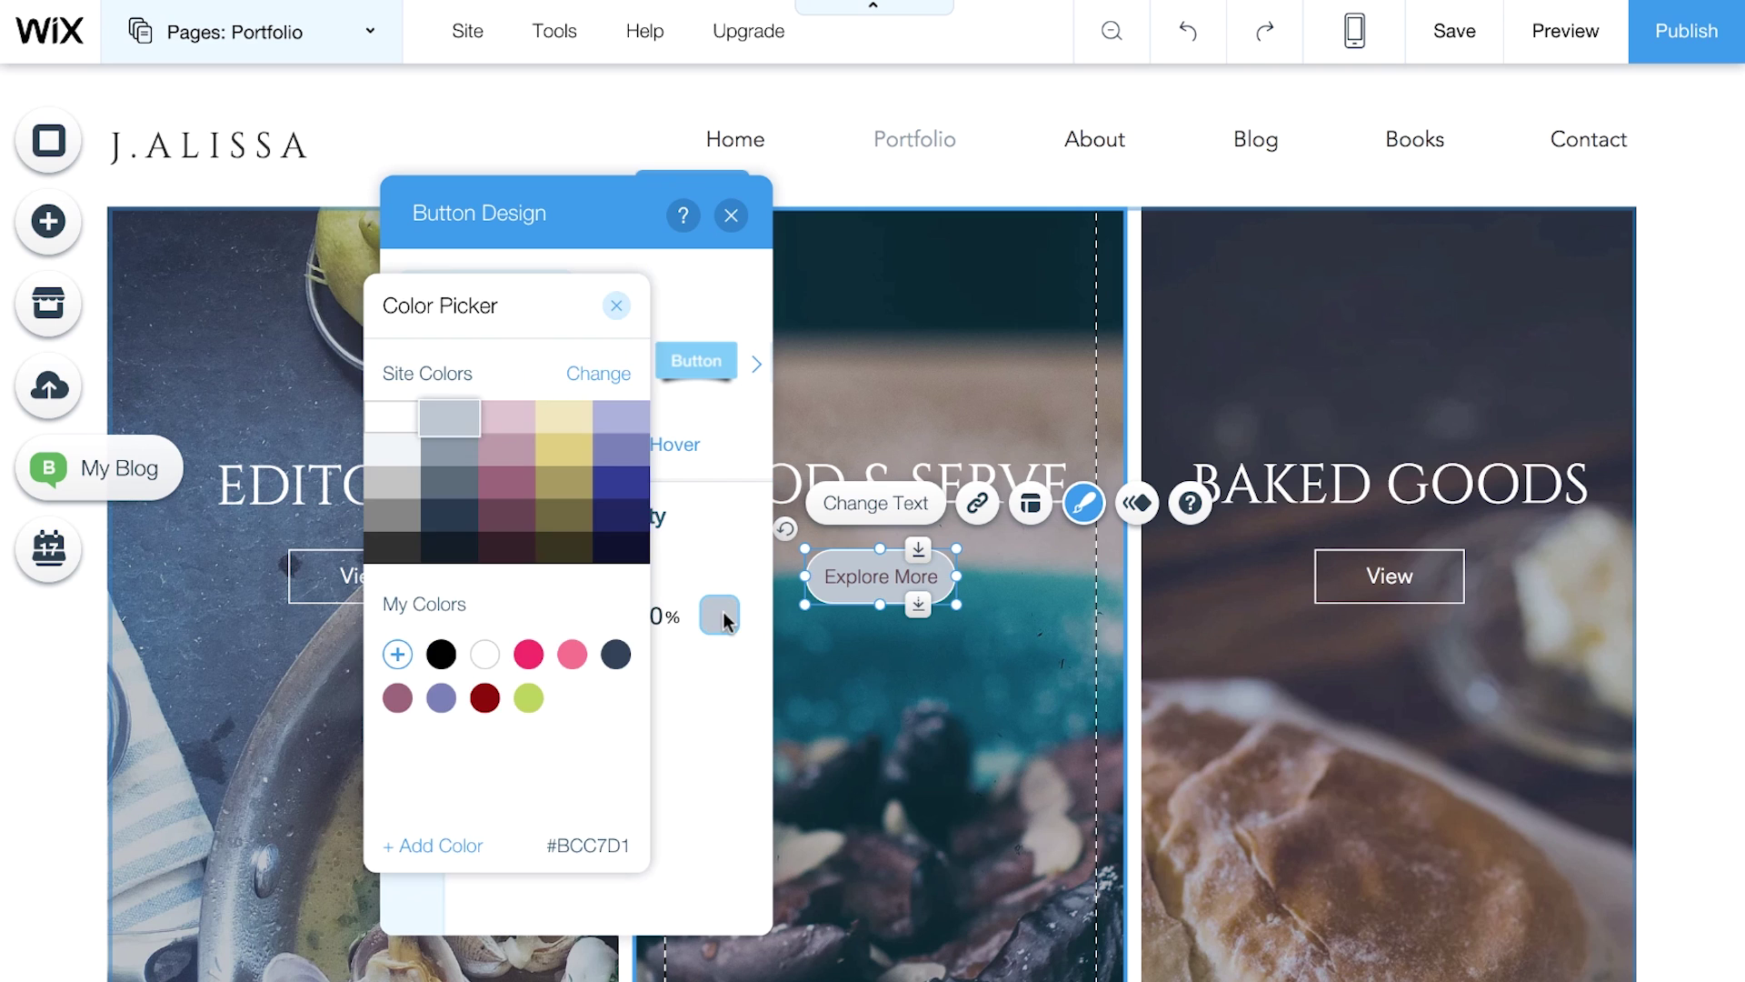
left_click(488, 654)
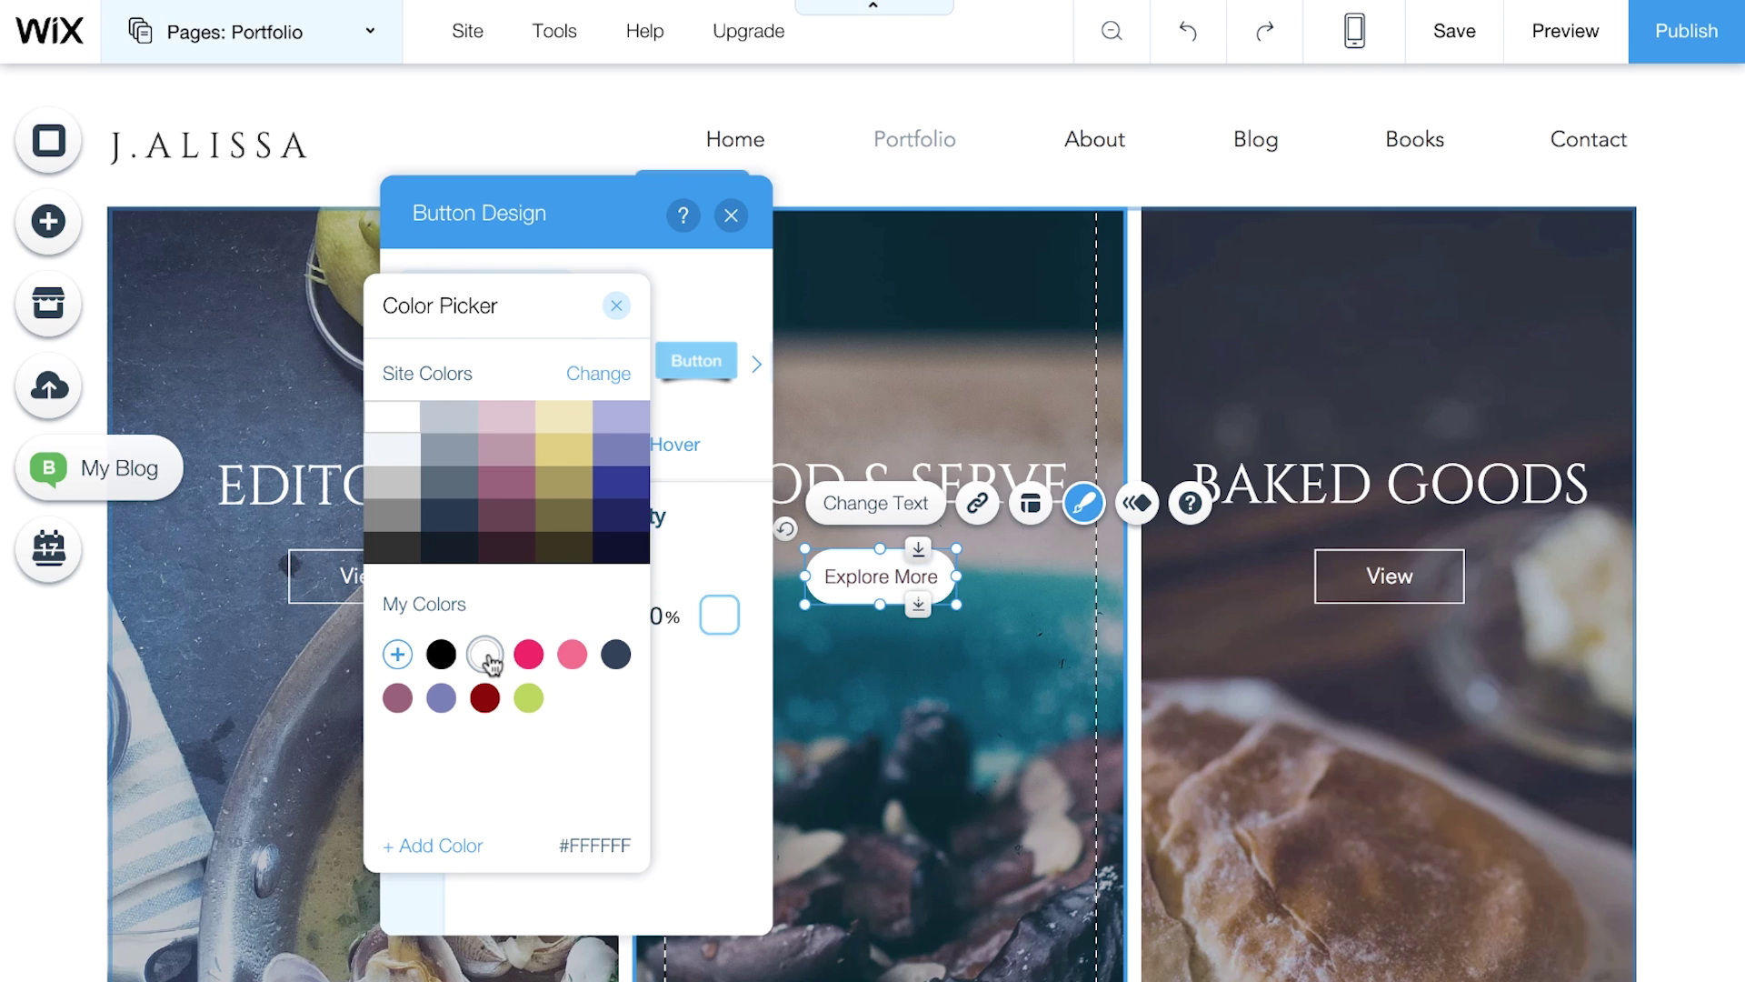
left_click(617, 310)
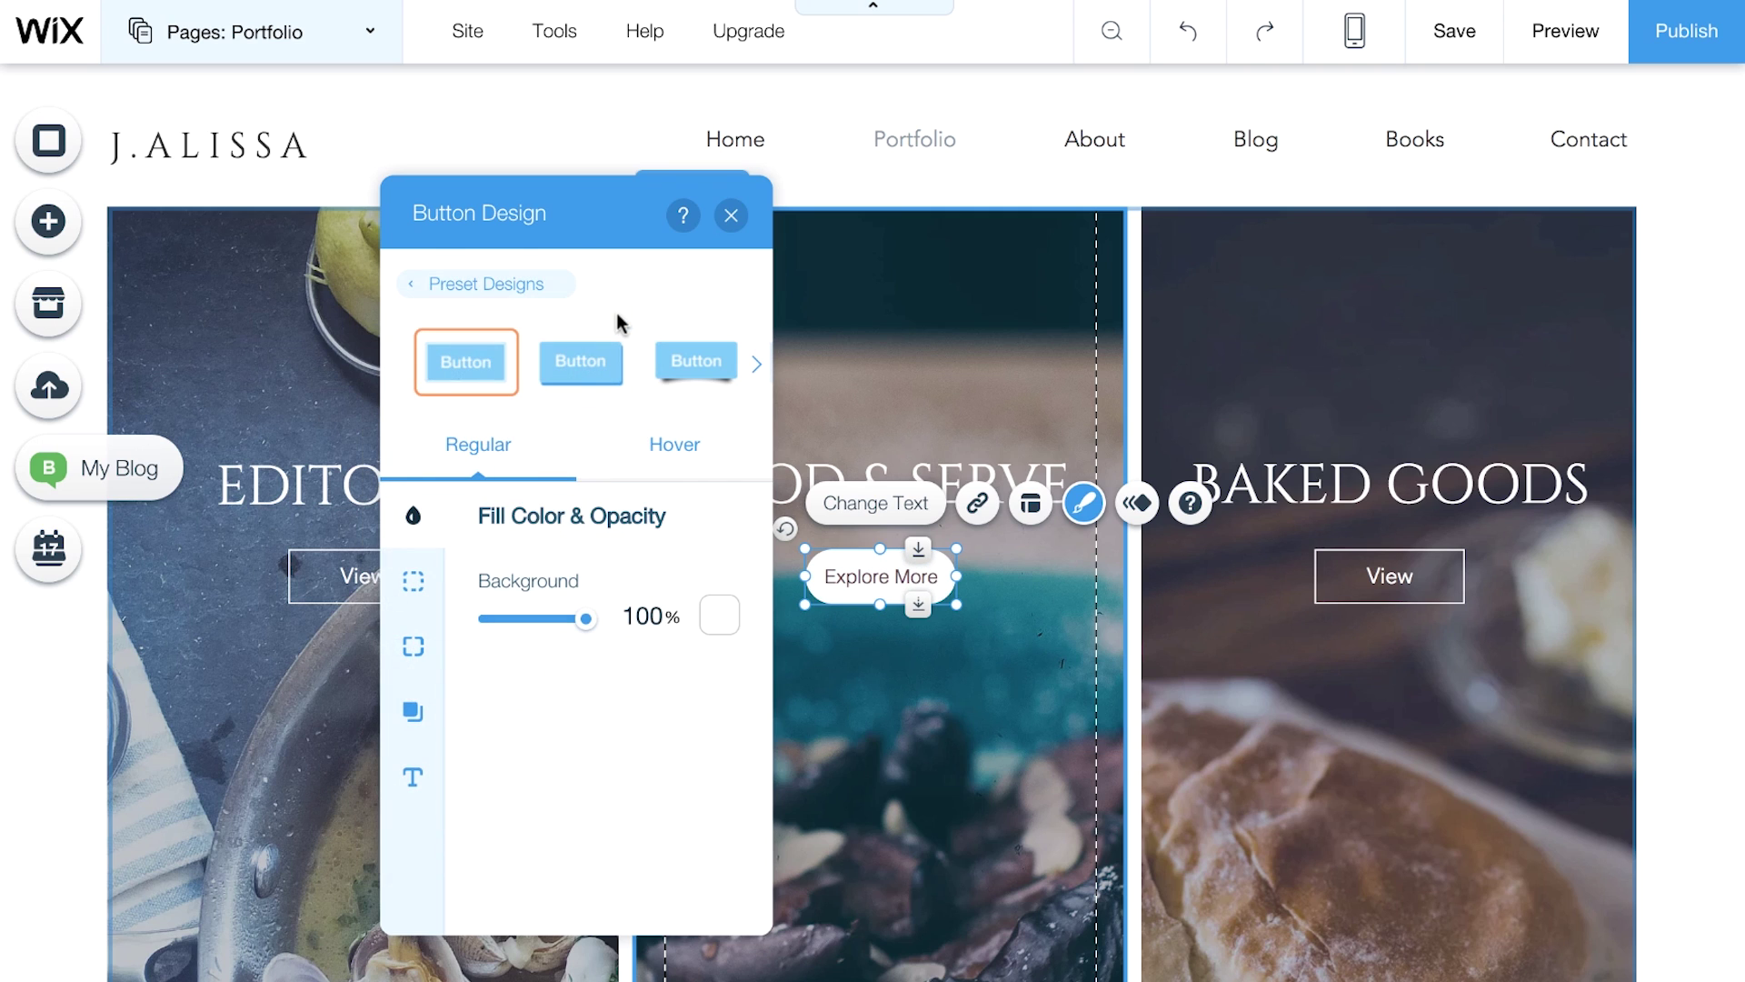
- Round all the button's corners to a 36 px radius, leaving shadow off
left_click(416, 580)
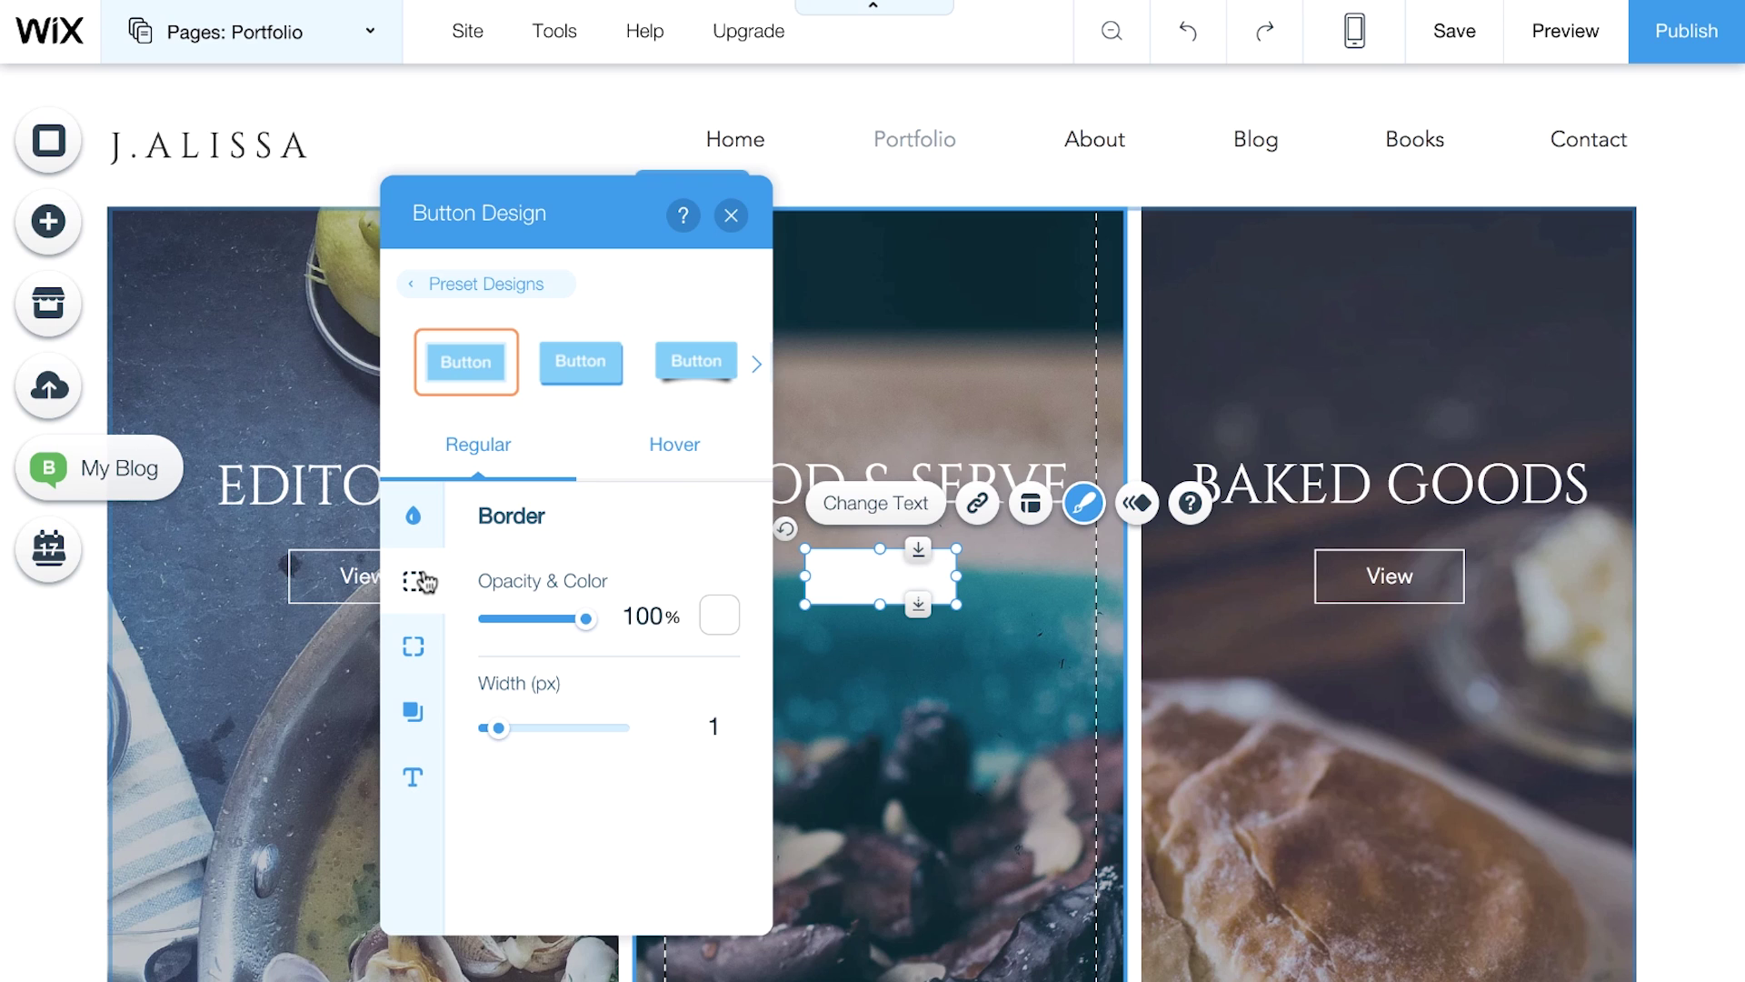
left_click(424, 649)
left_click(510, 617)
type("36")
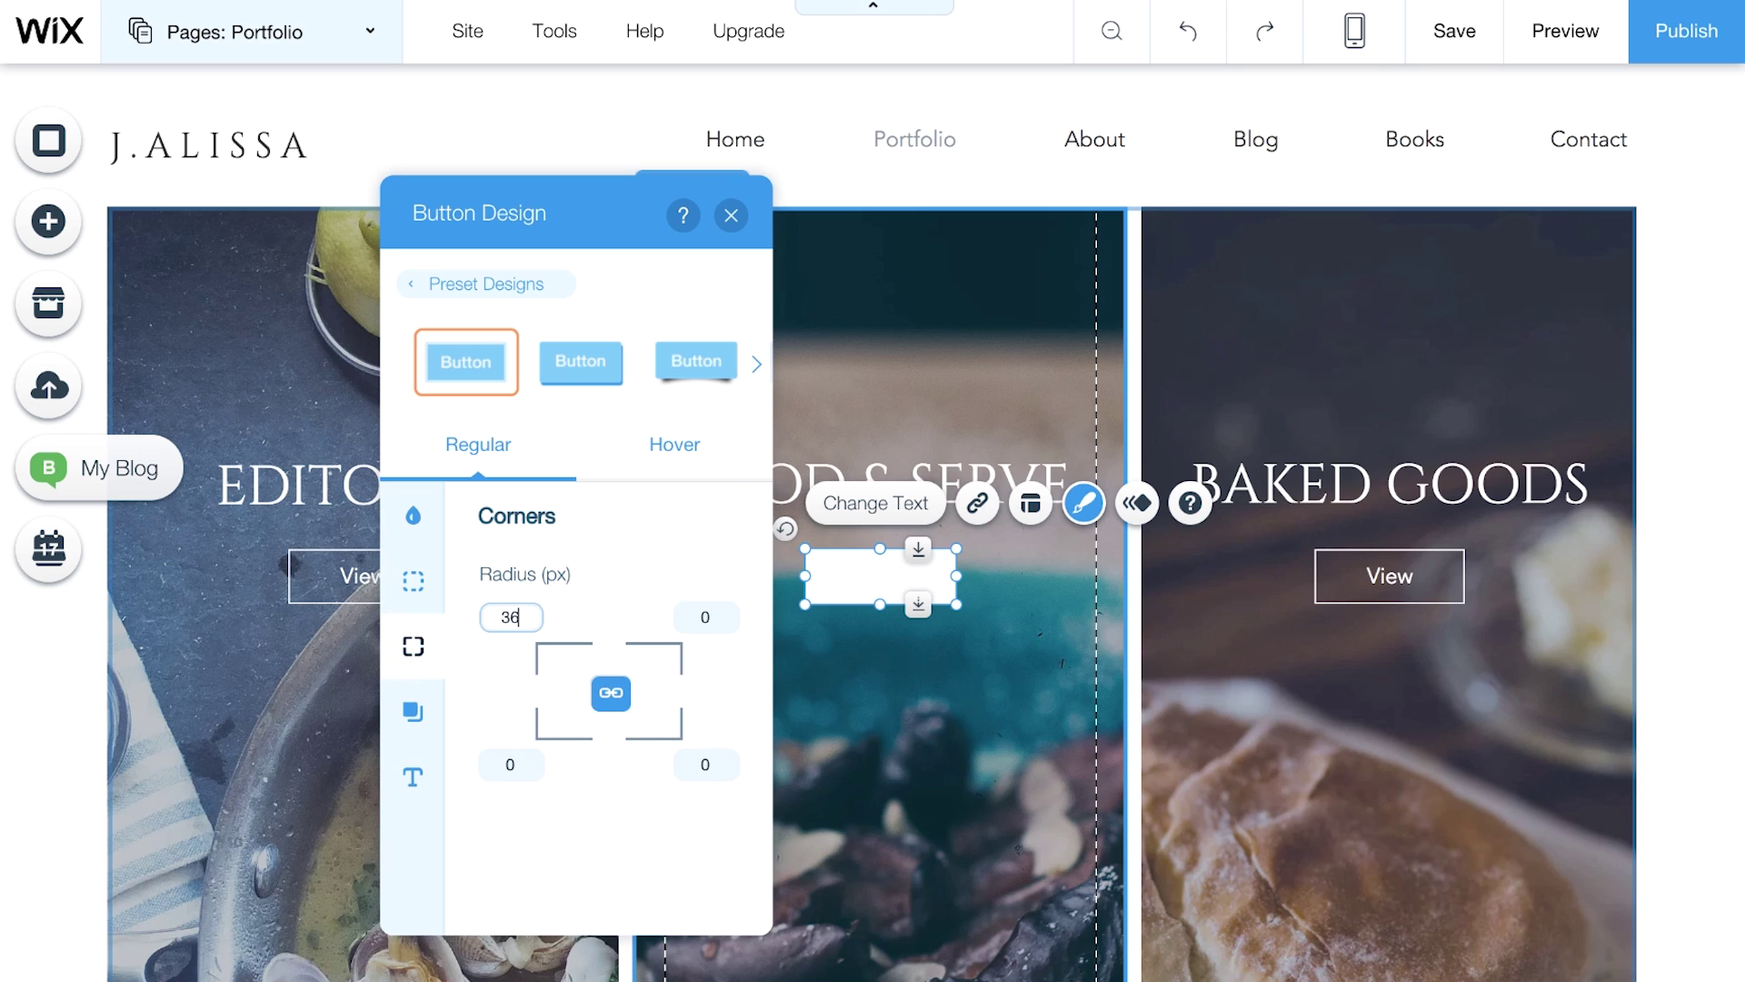
key("Return")
left_click(427, 721)
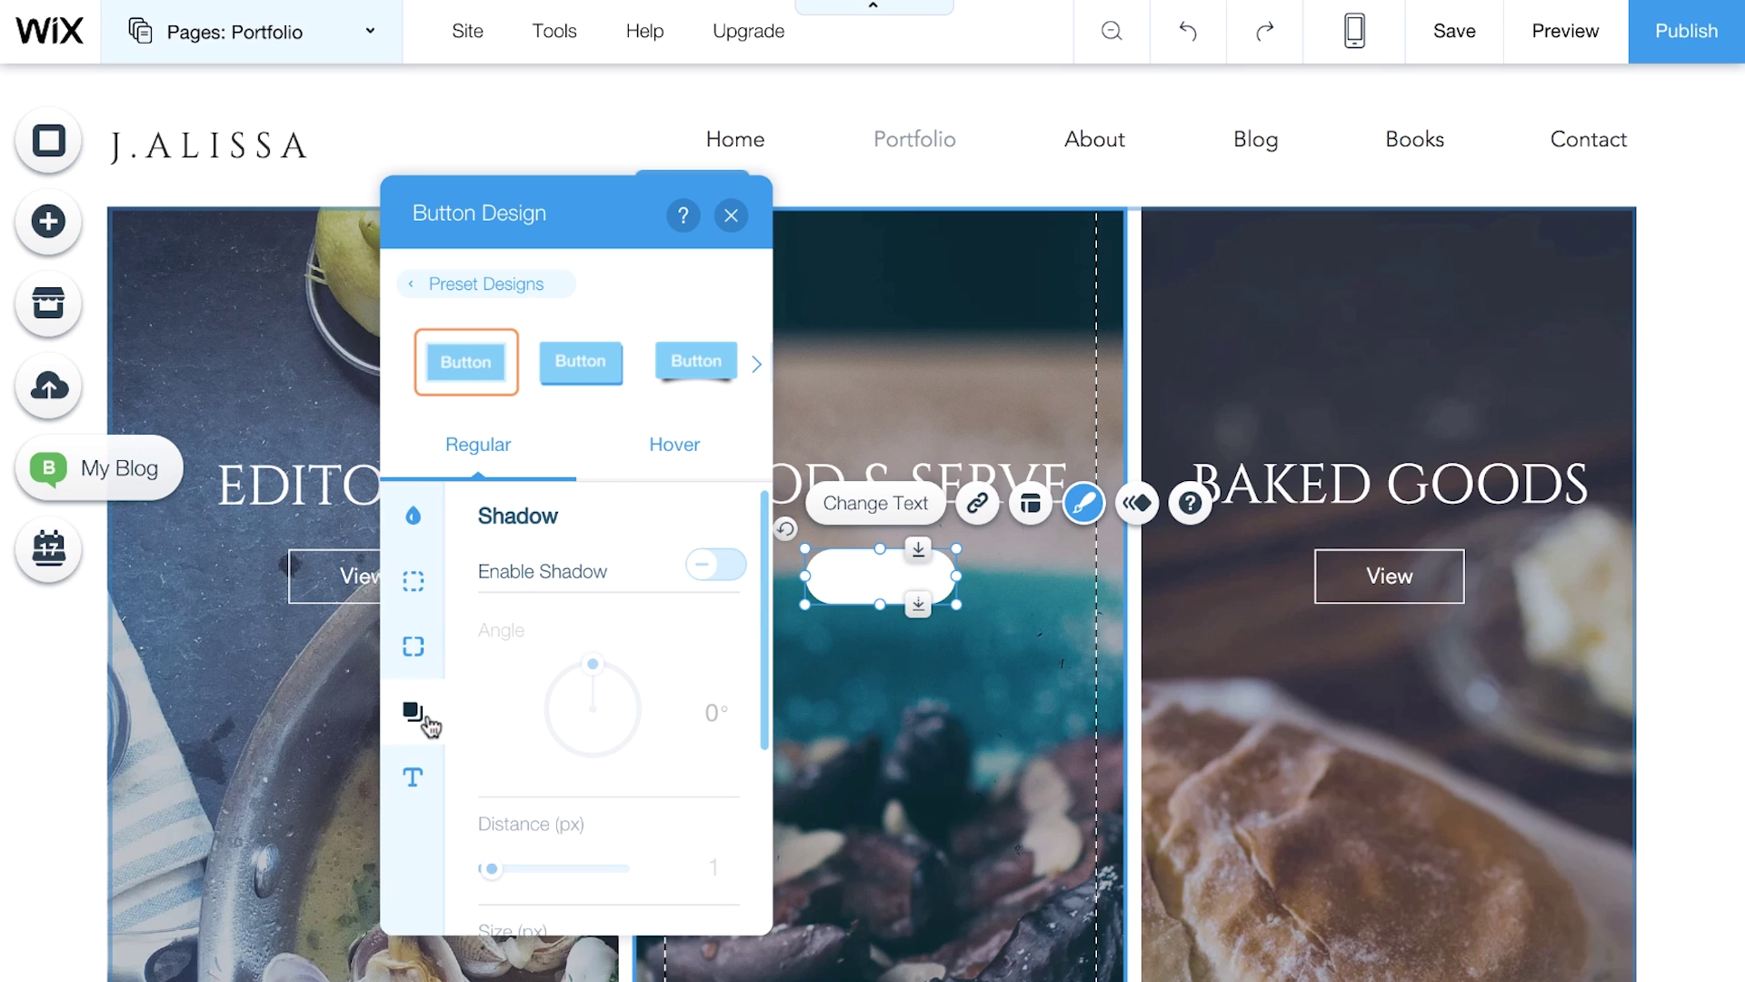
- Colour the Explore More label text dark plum
left_click(416, 774)
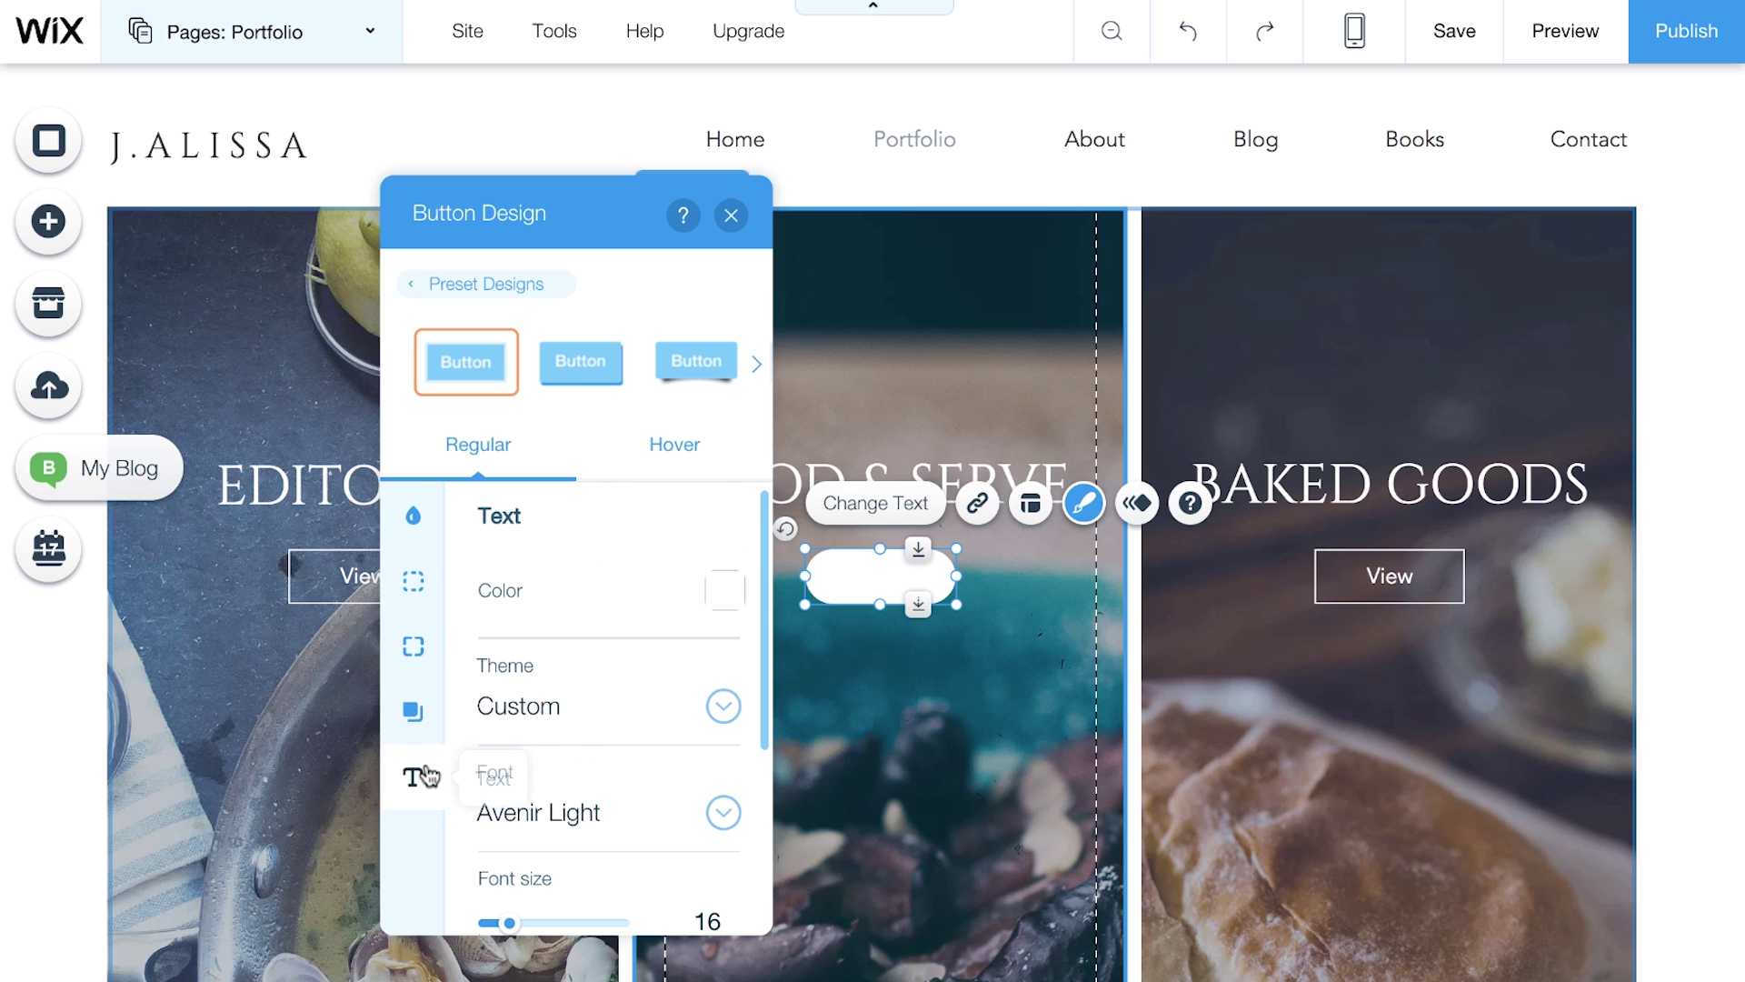
left_click(725, 591)
left_click(507, 514)
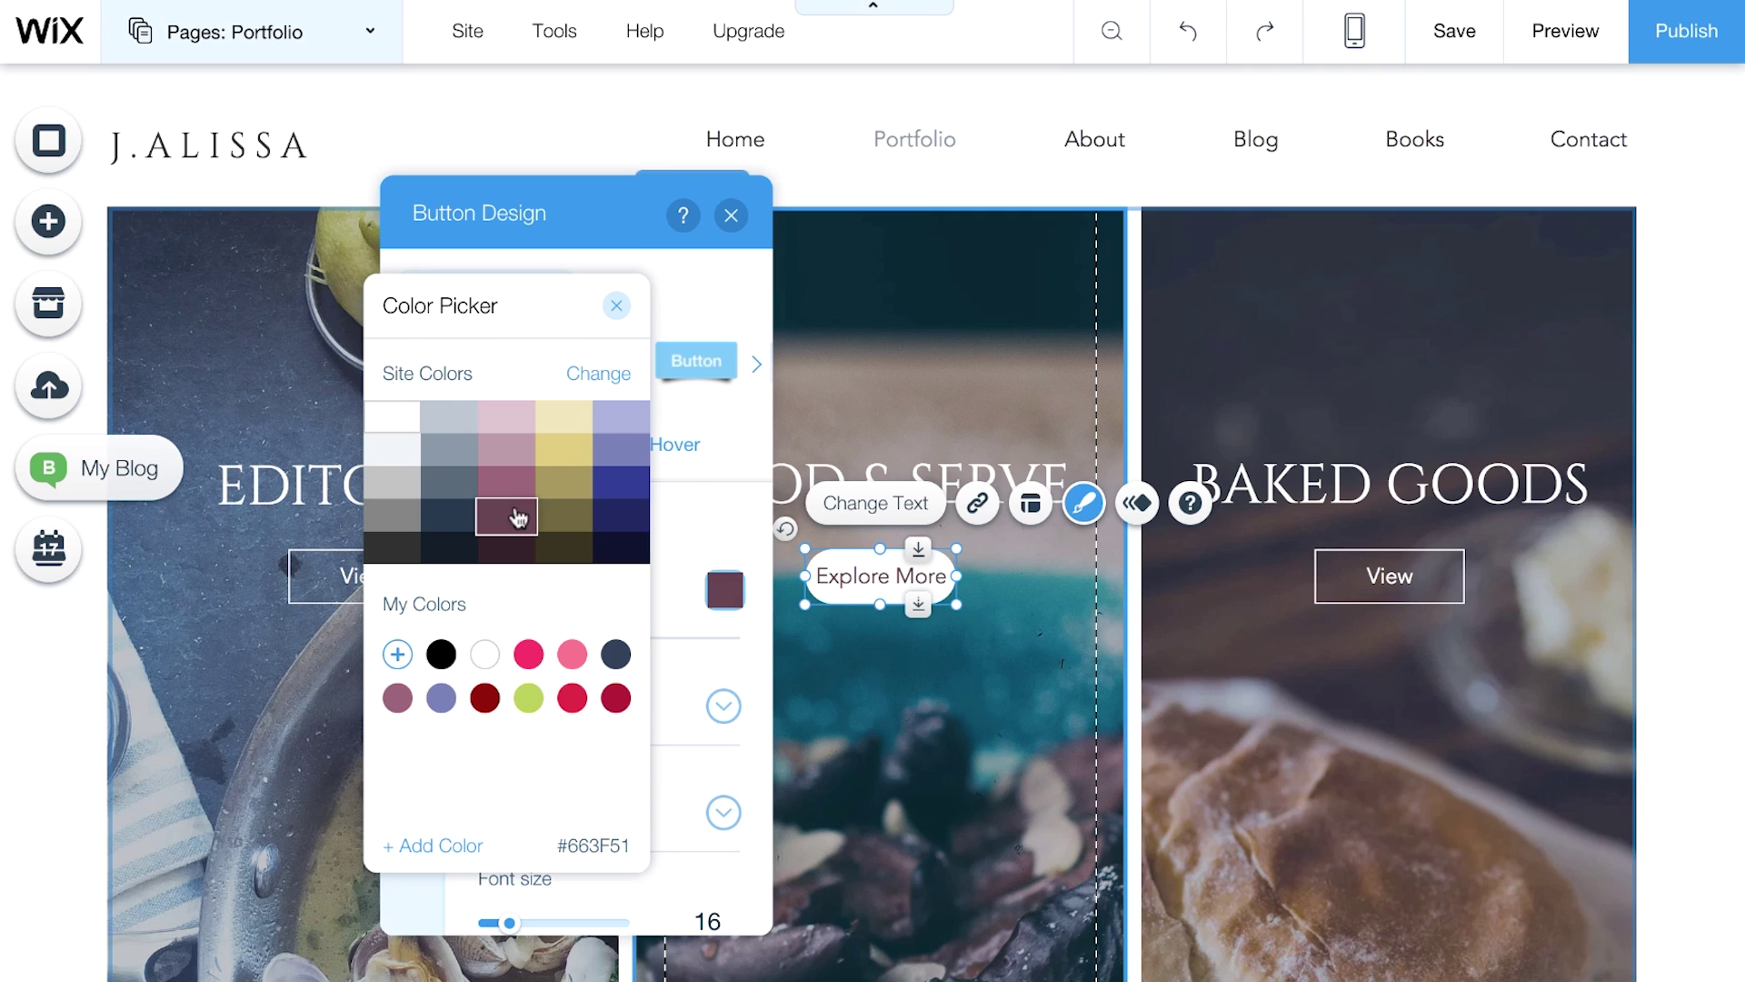
left_click(615, 306)
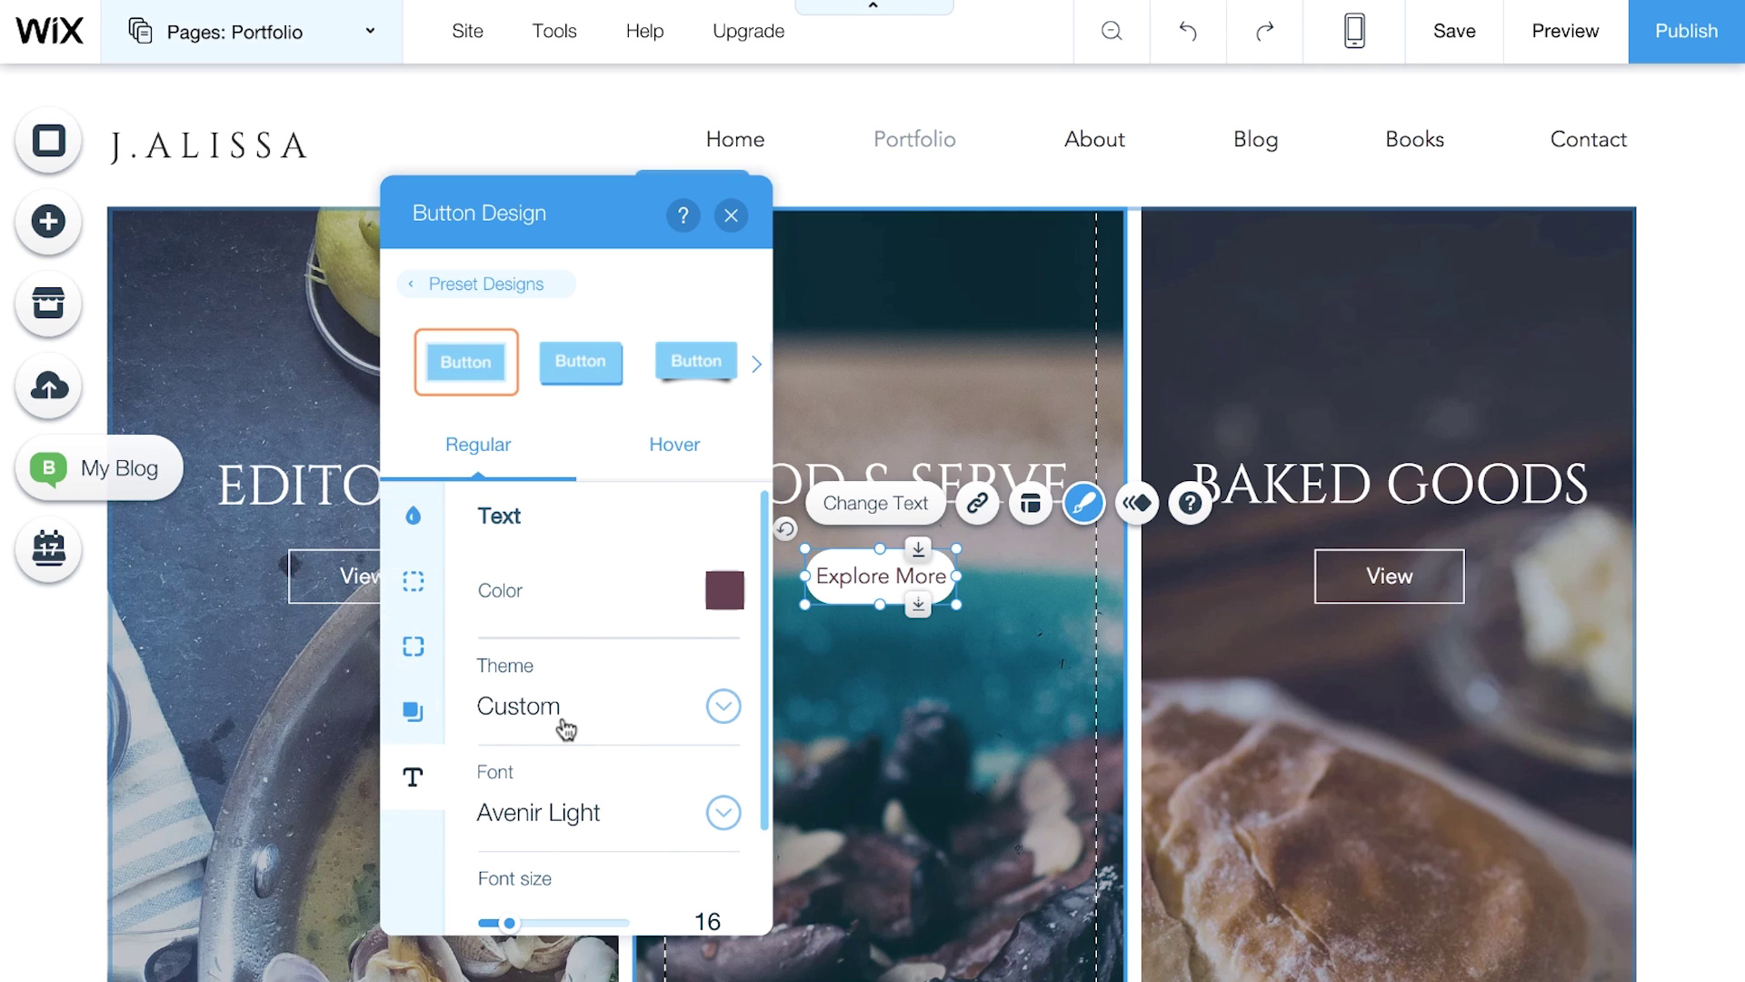
- Set the label font to Helvetica Light at size 14
scroll(561, 716, "down", 2)
left_click(546, 691)
type("Helvetica")
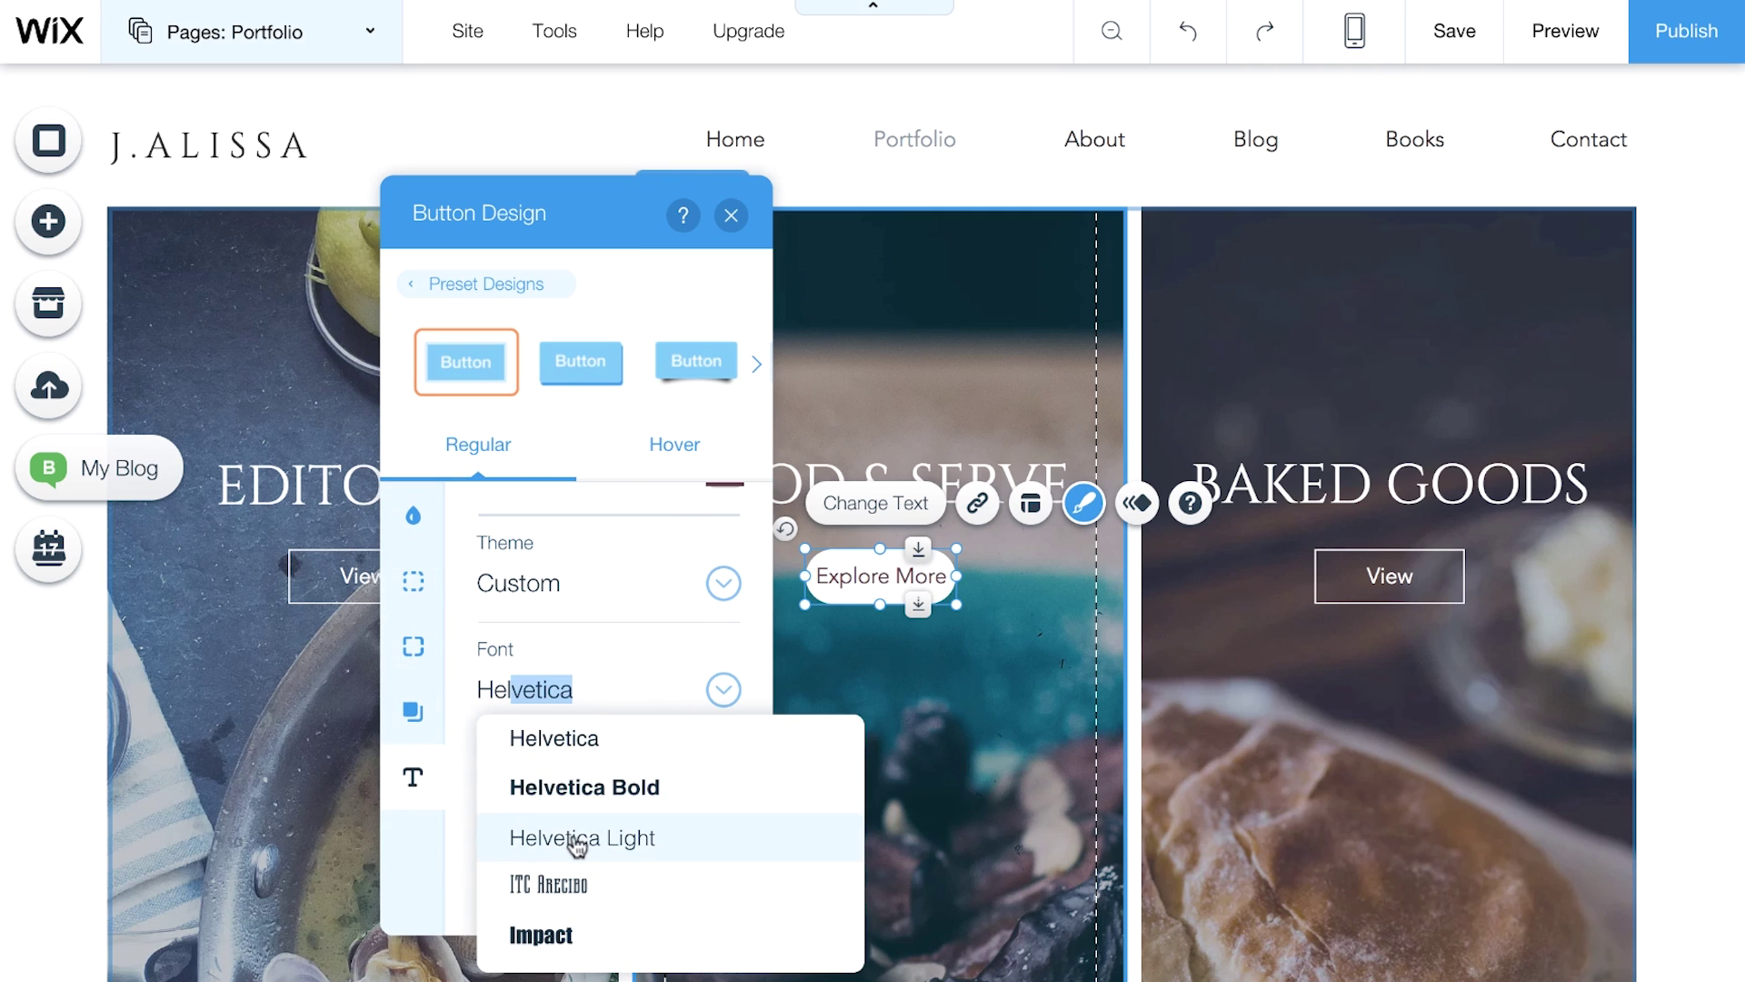
left_click(577, 841)
left_click(701, 798)
type("14")
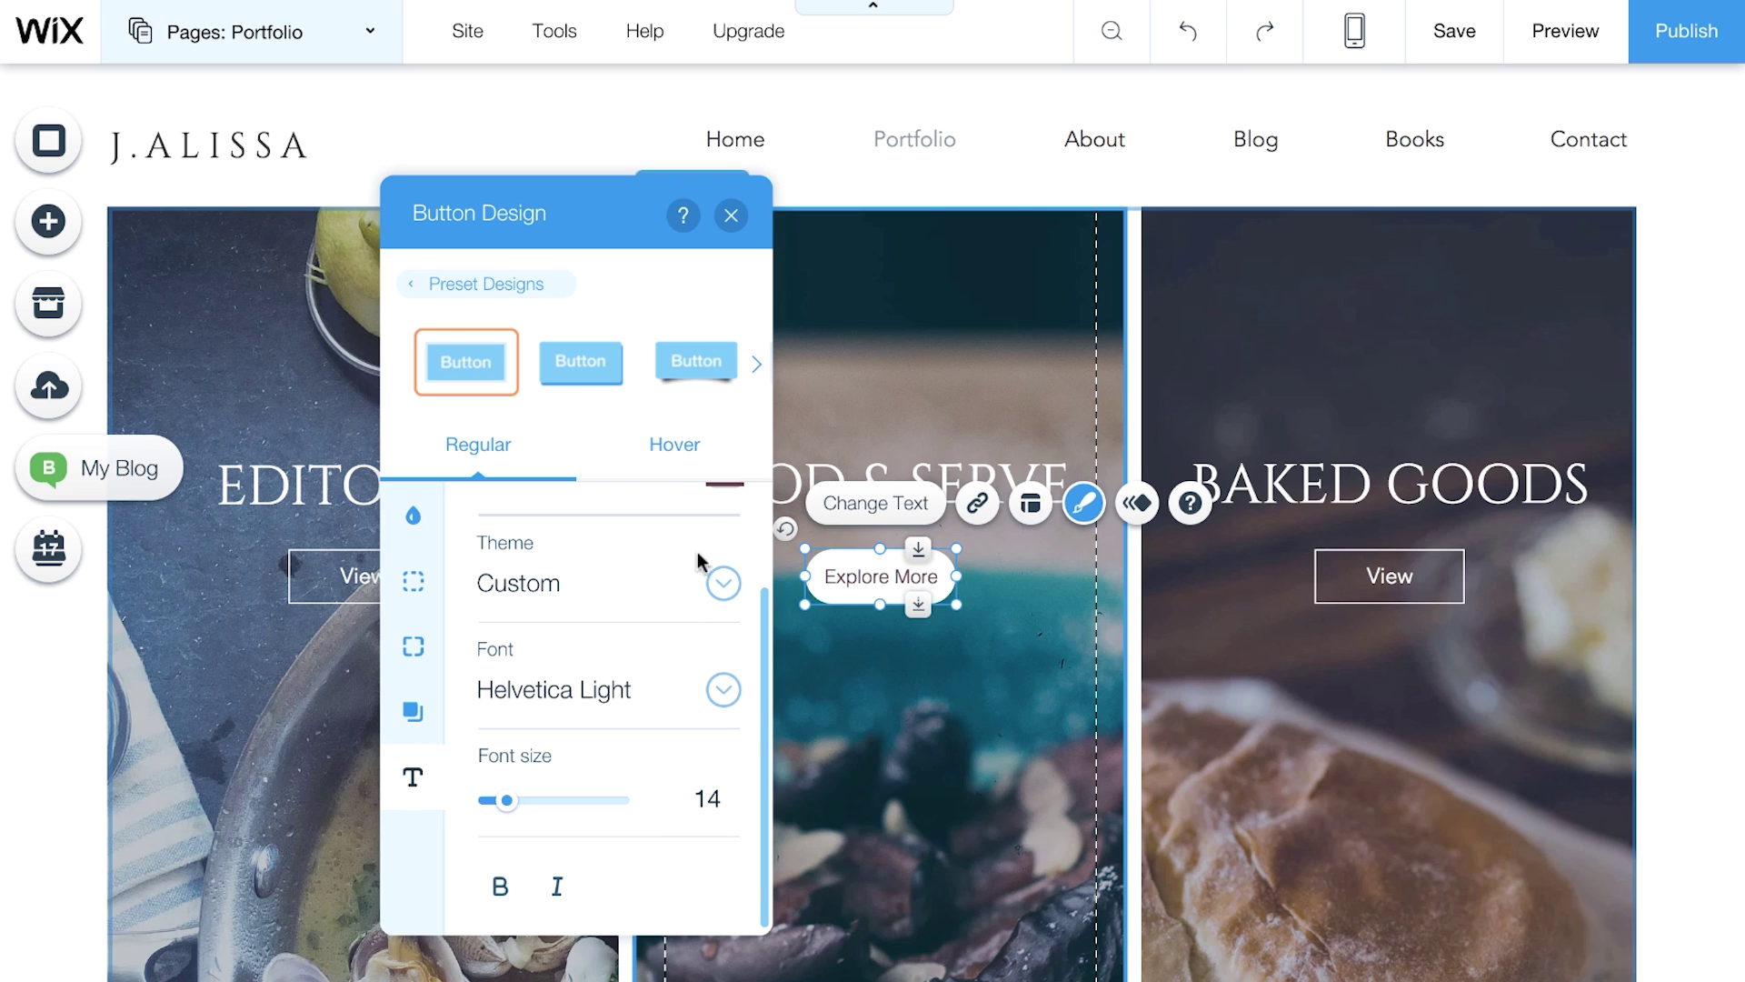
- Give Explore More a dark plum (#663F51) hover background and close Button Design
left_click(670, 454)
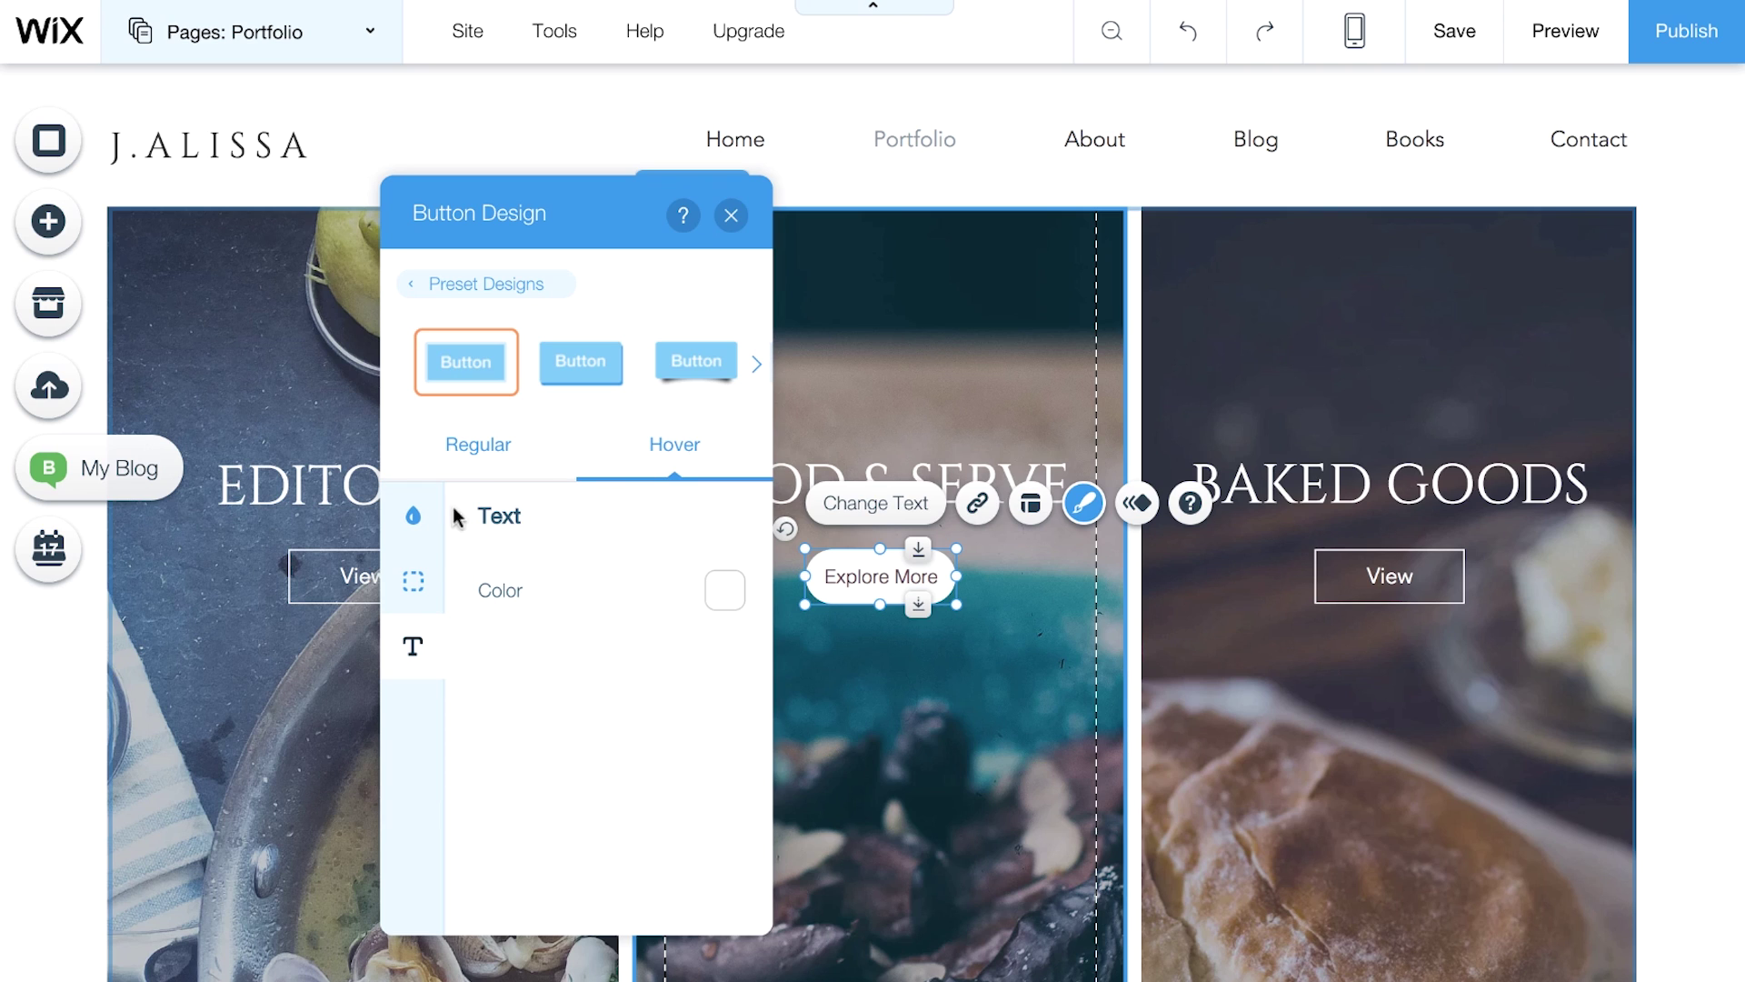
left_click(720, 615)
left_click(520, 516)
left_click(616, 305)
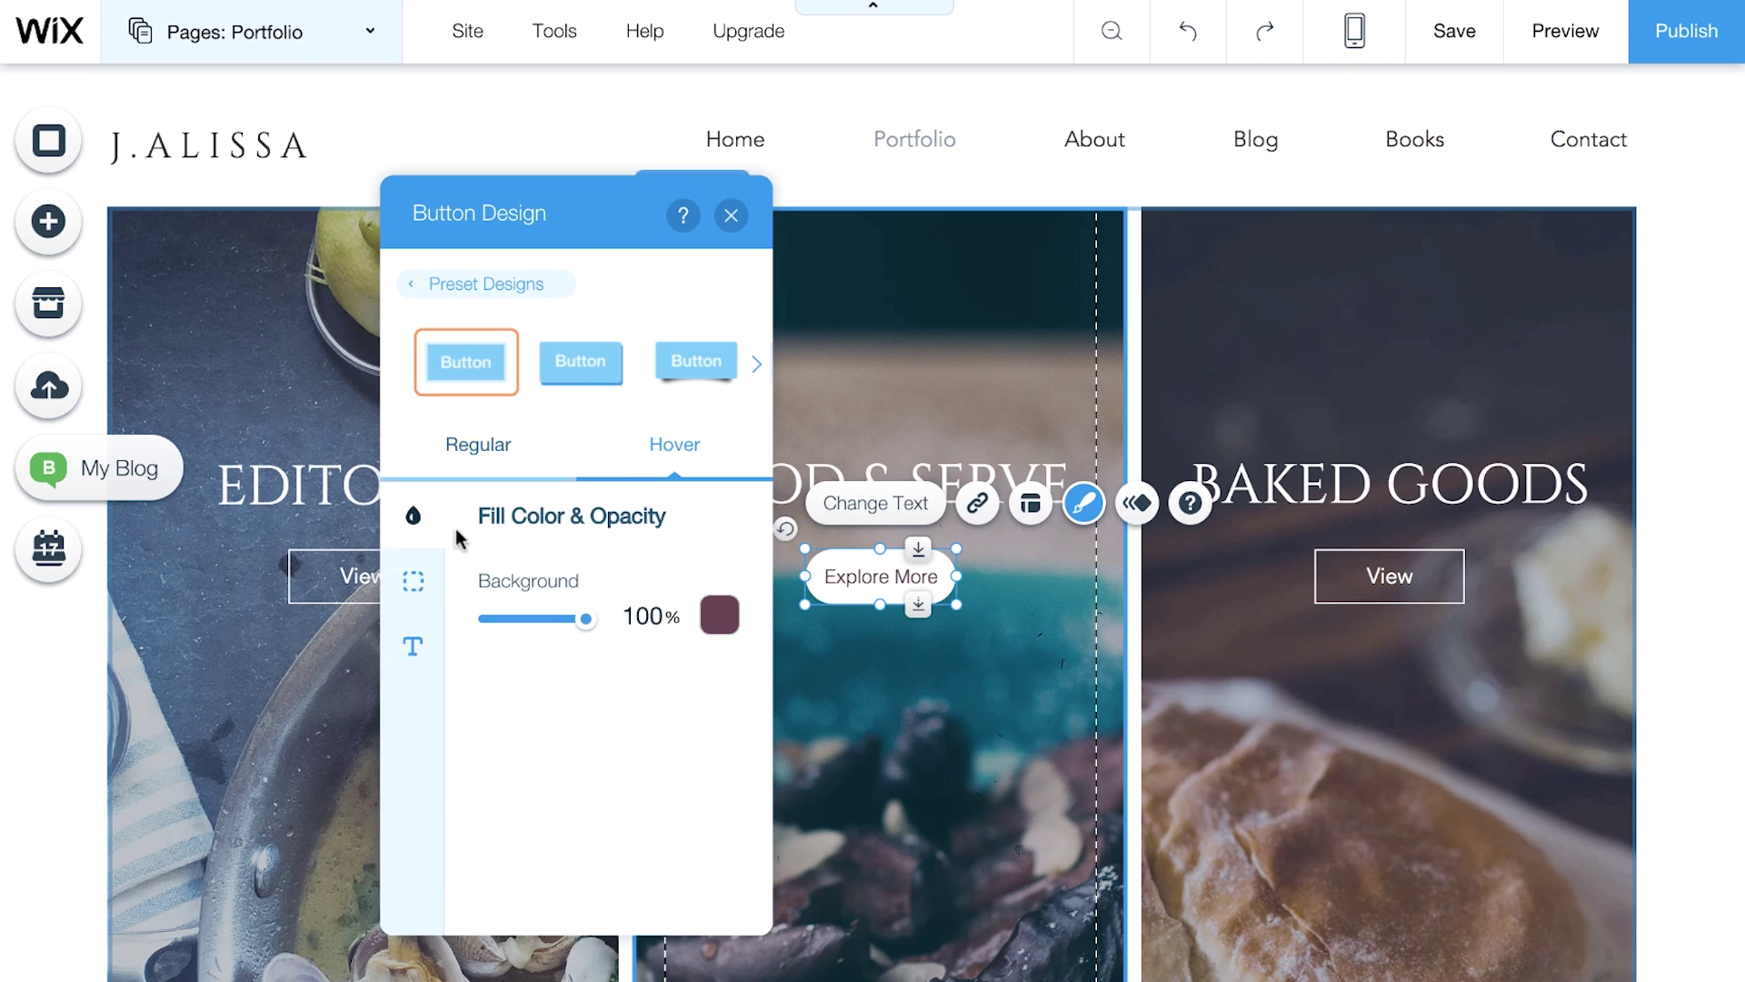
left_click(414, 580)
left_click(417, 636)
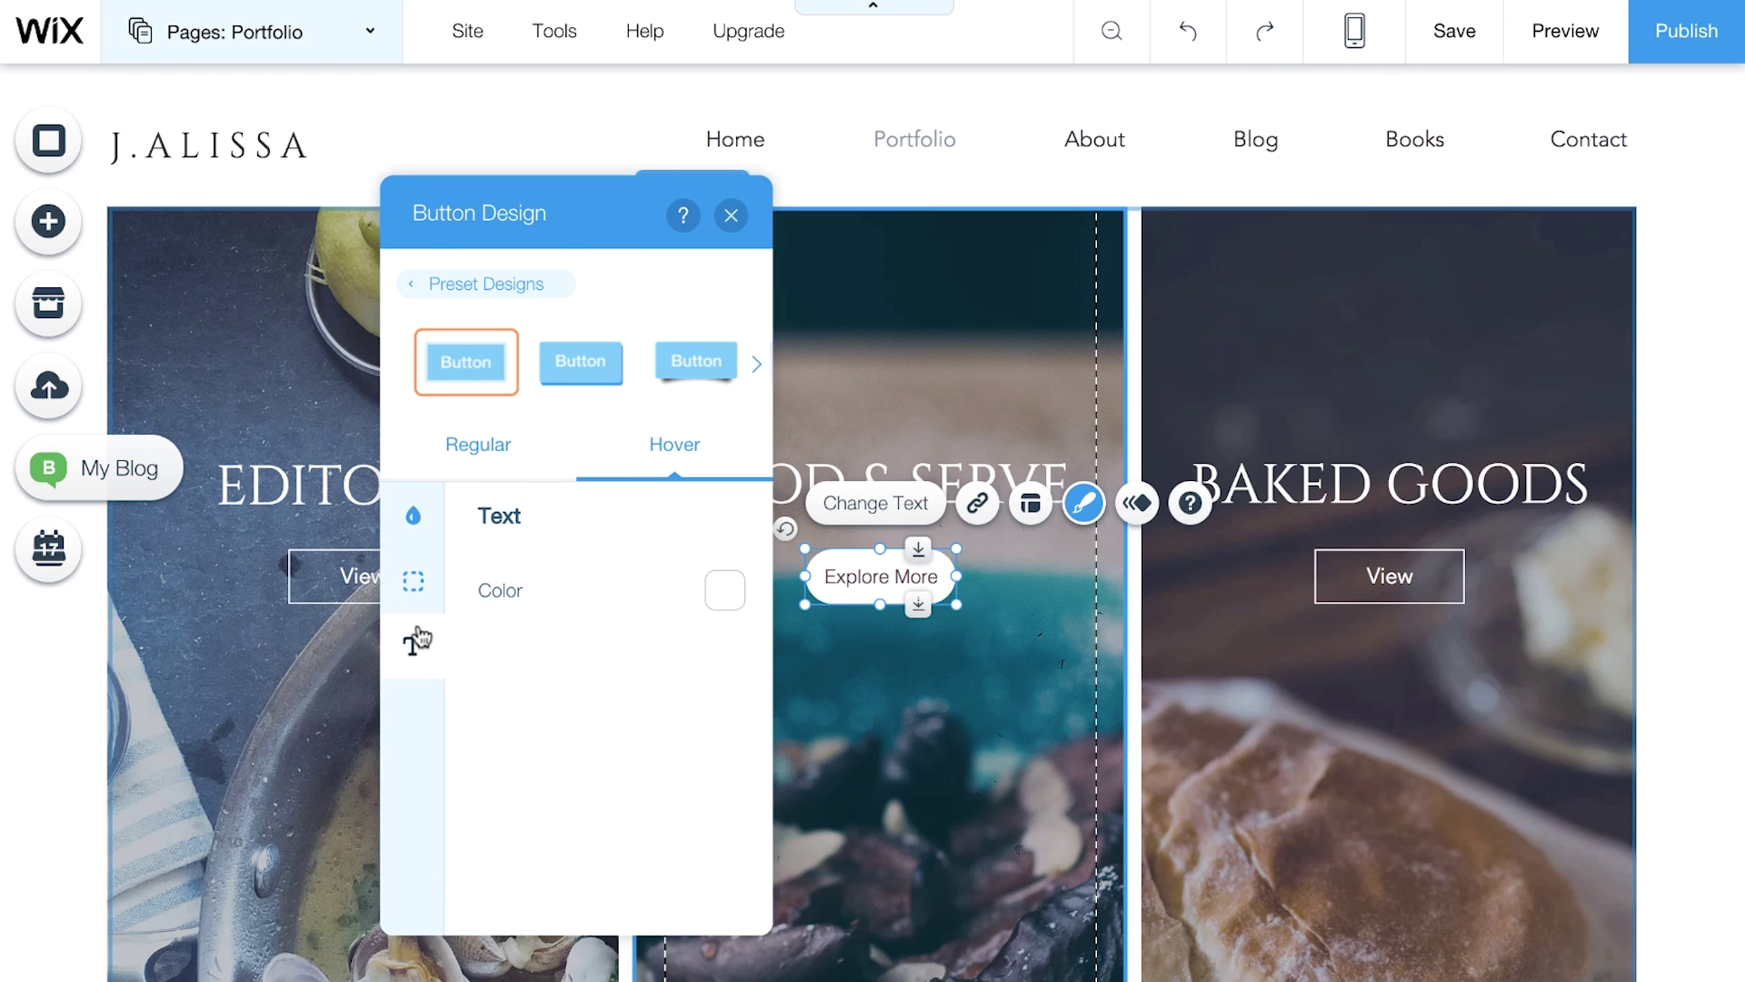
left_click(730, 217)
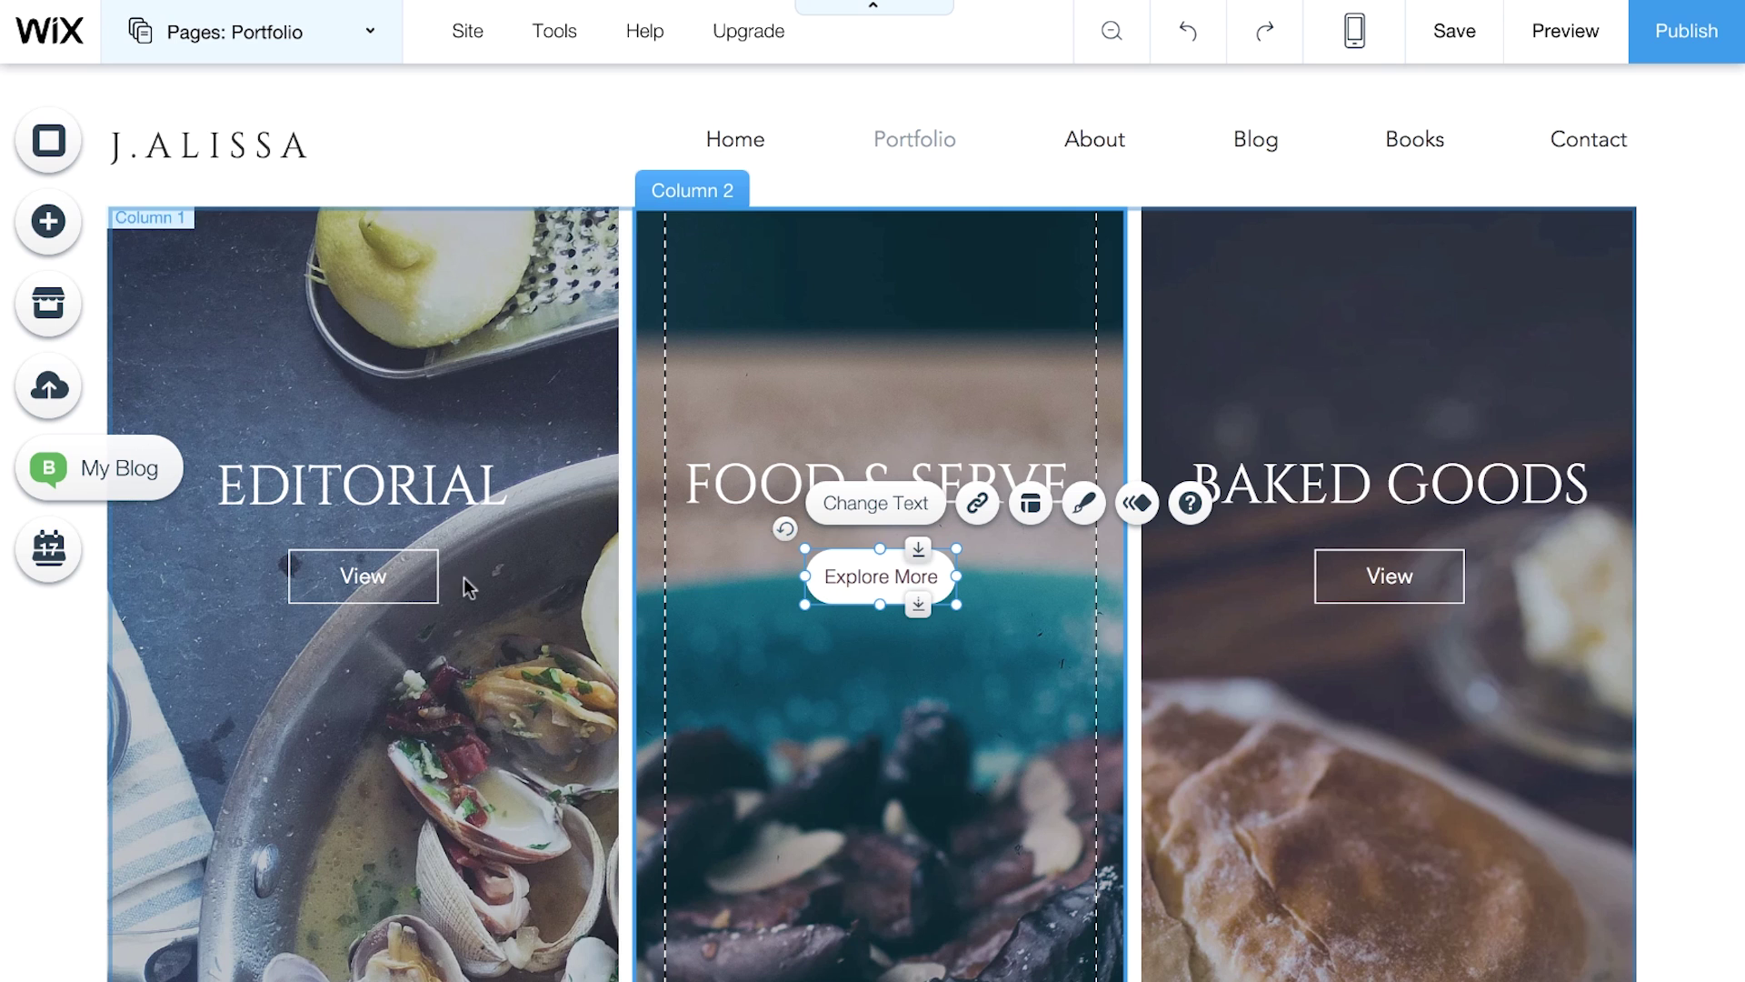
- Apply the saved white pill preset to the EDITORIAL View button and preview the page
left_click(424, 577)
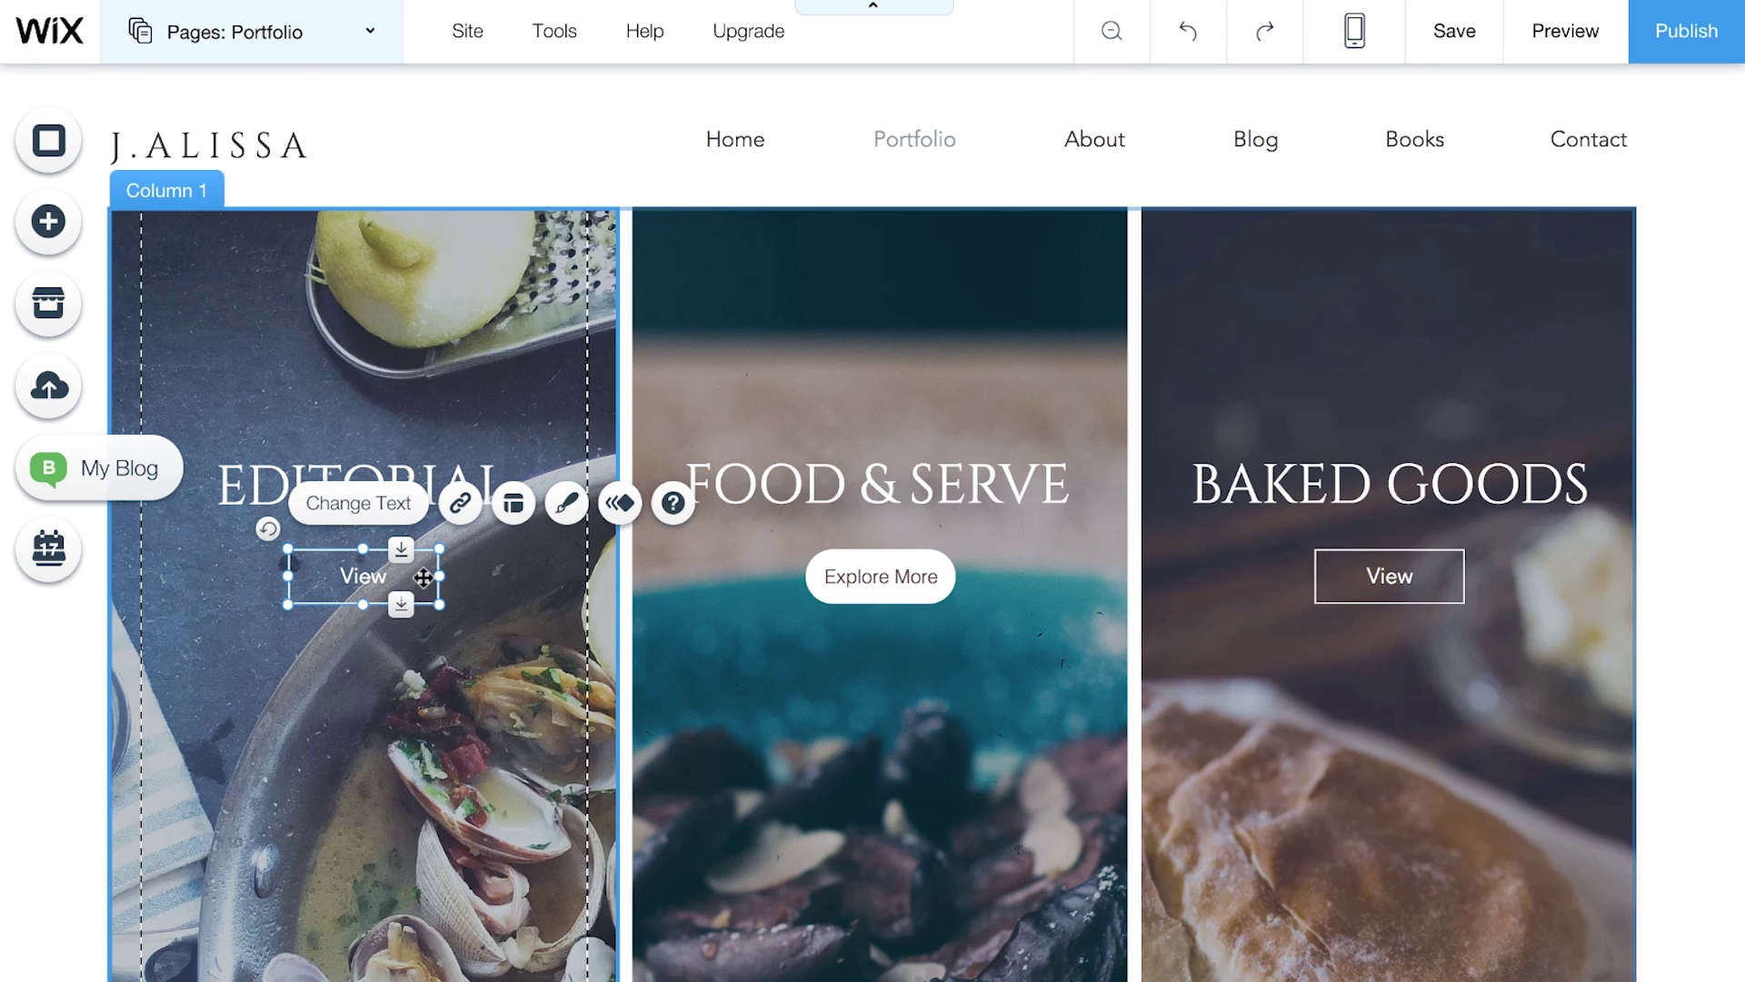
left_click(565, 514)
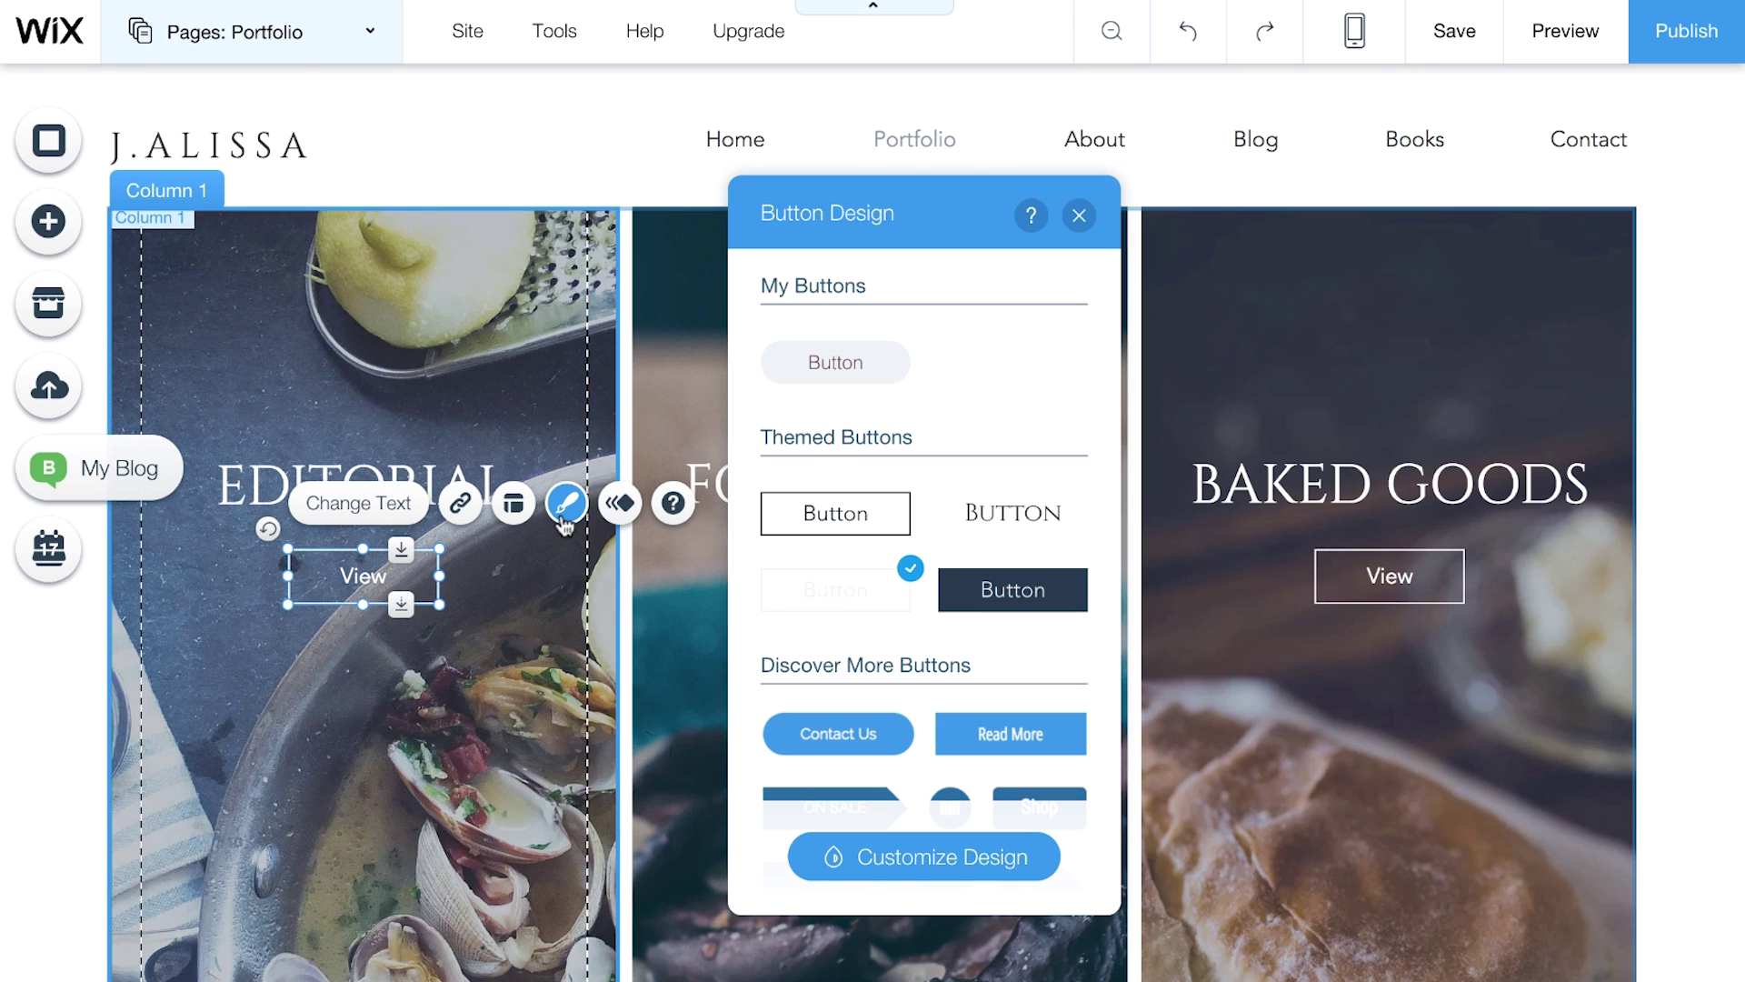
left_click(804, 379)
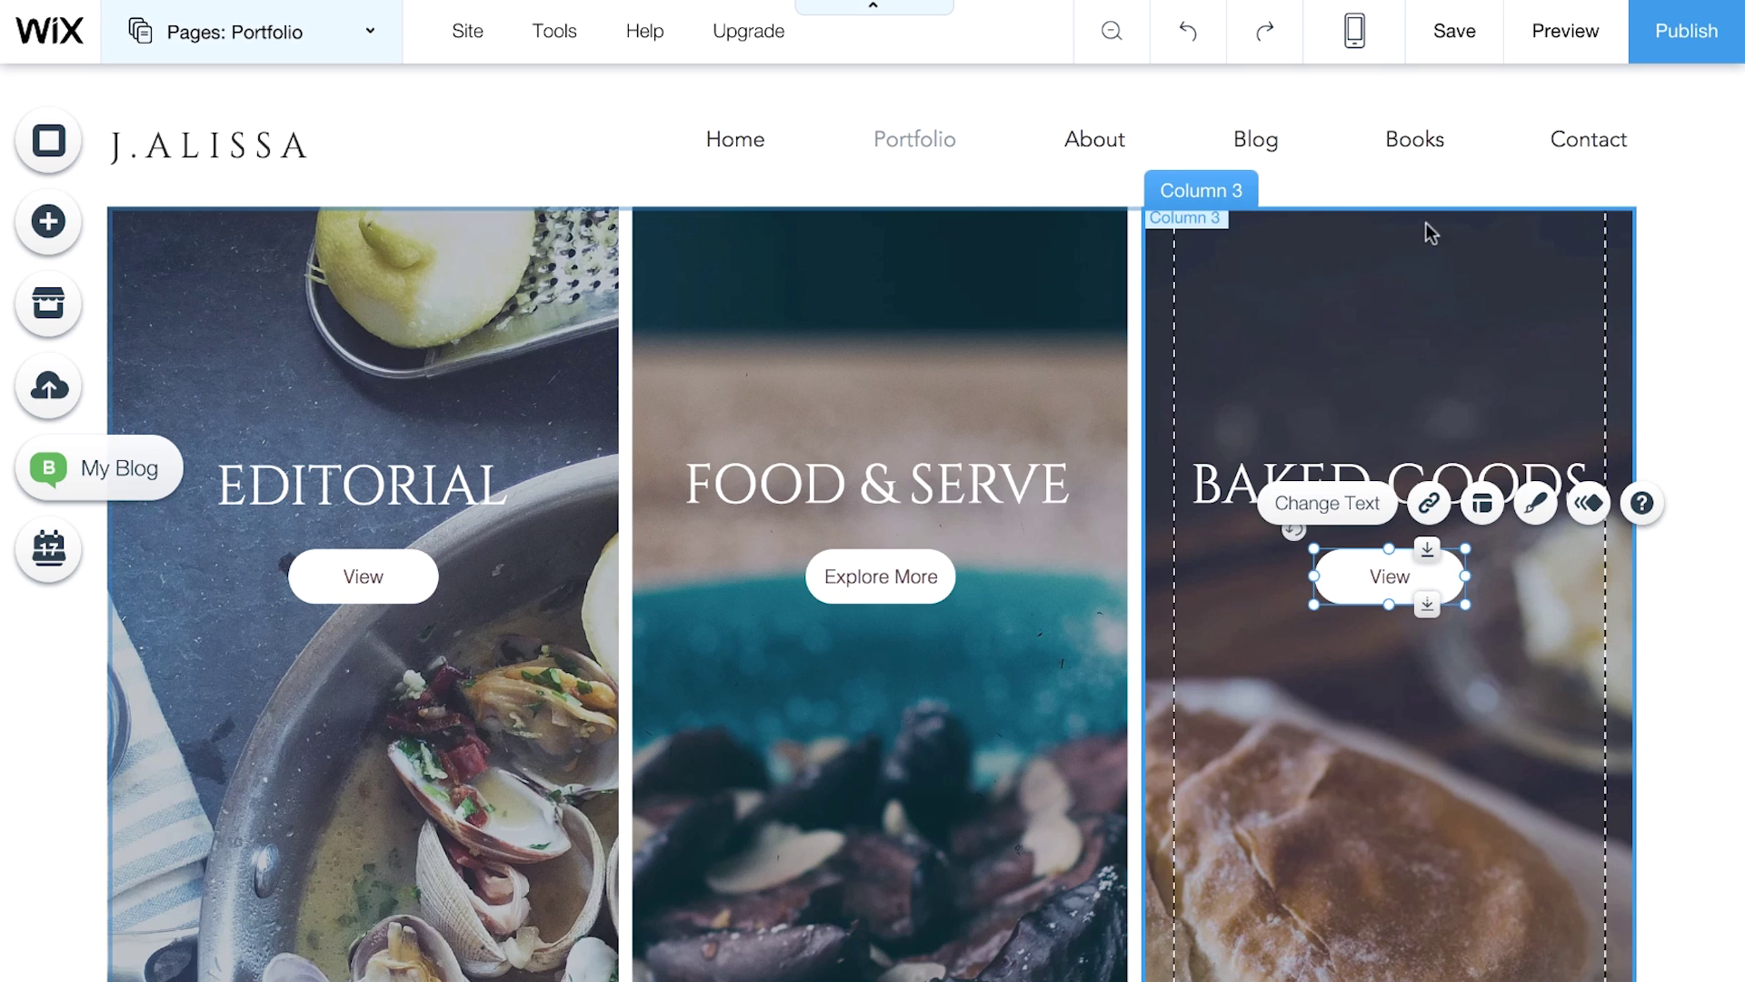
left_click(1551, 32)
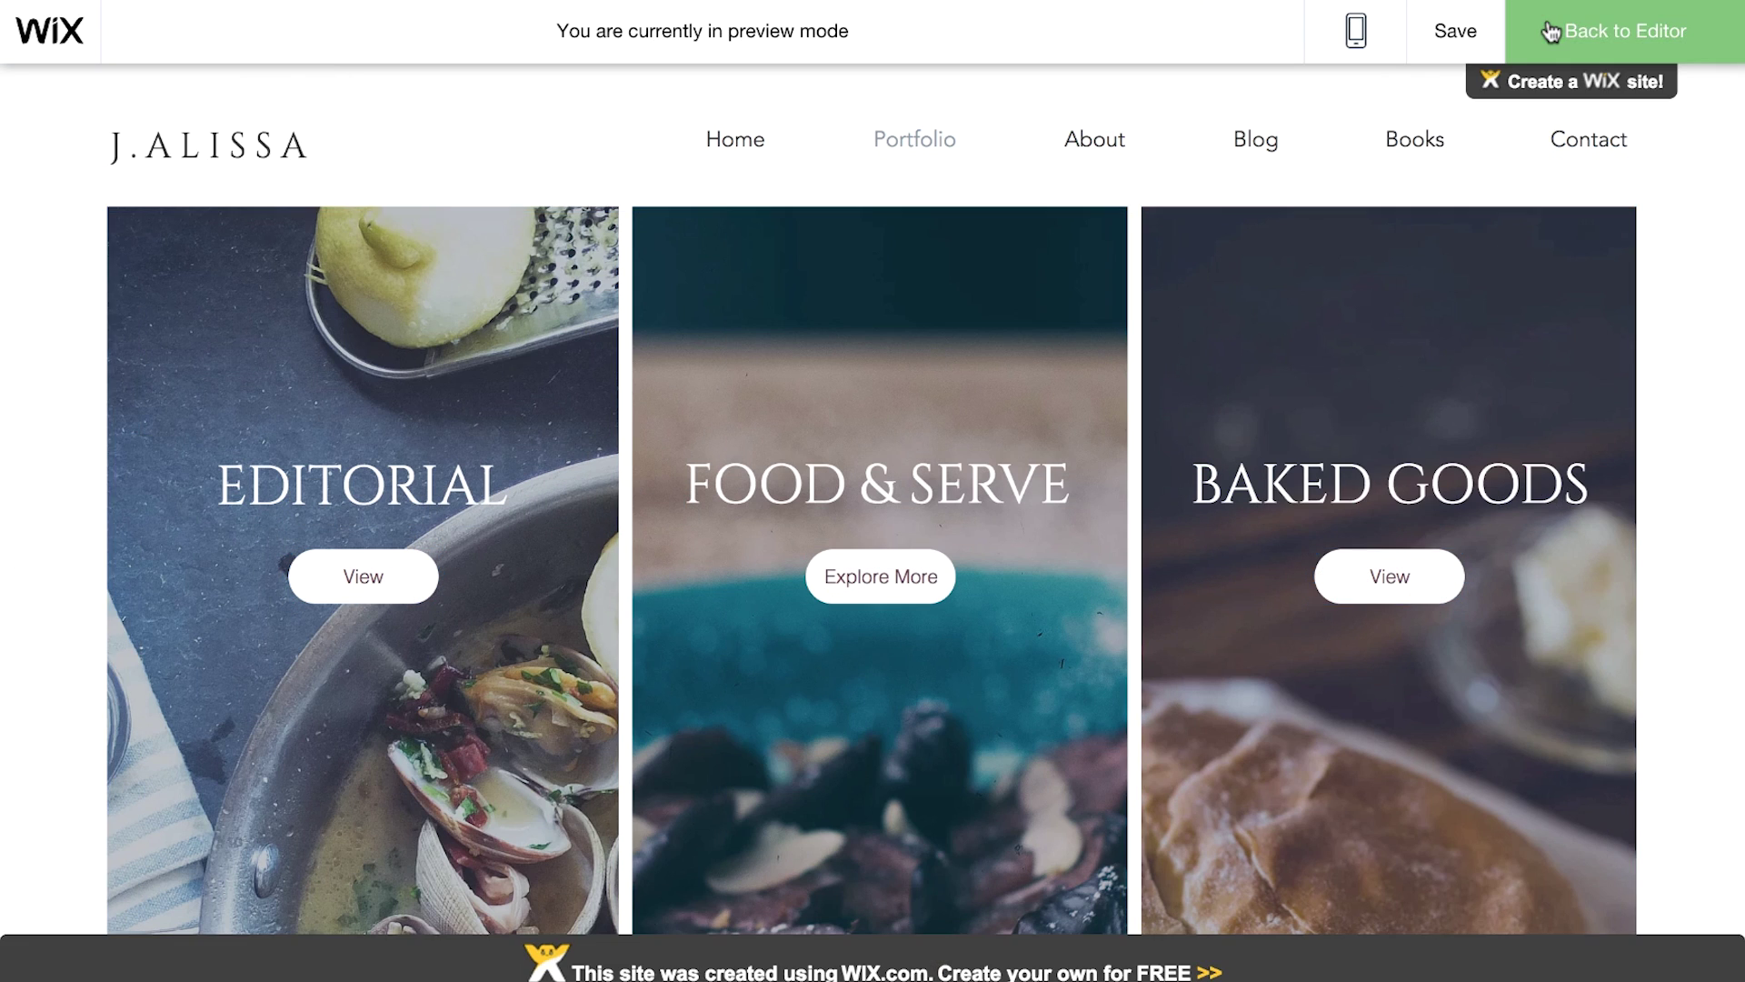